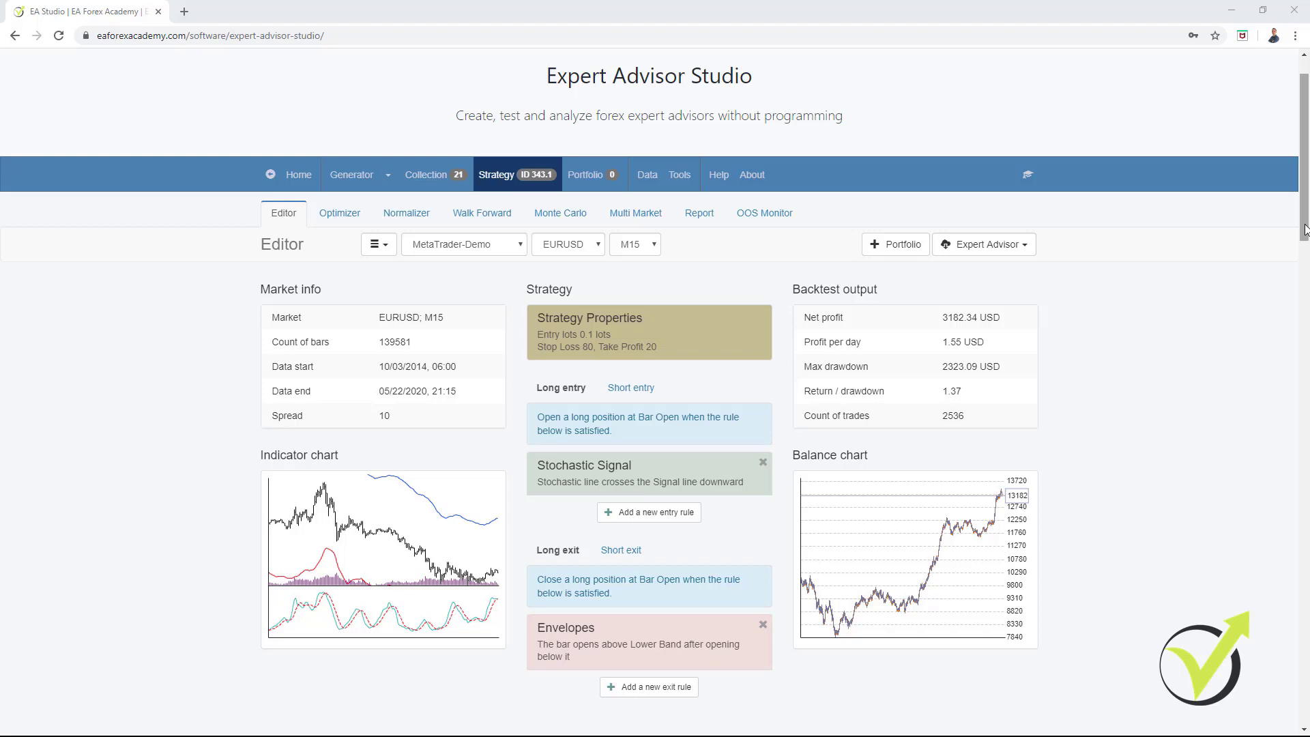
{"action": "left_click_drag", "start_coordinate": [1305, 227], "coordinate": [1305, 213]}
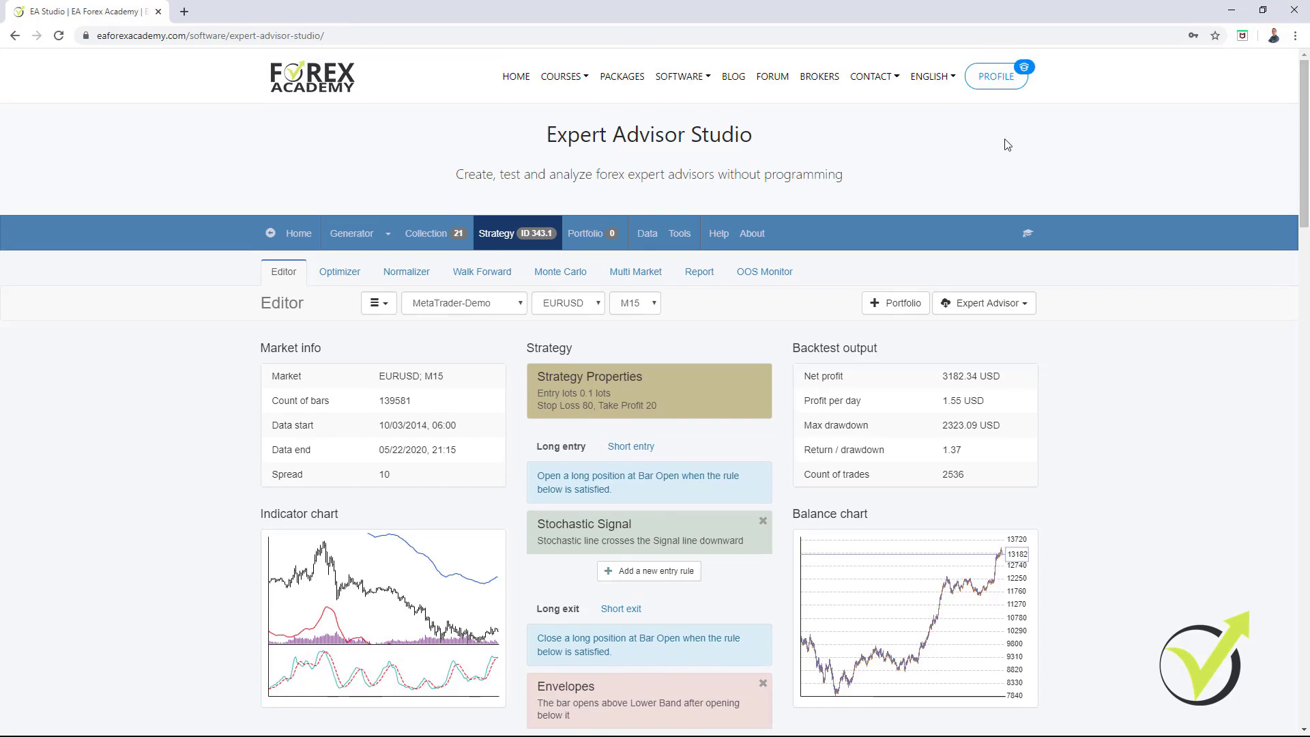
Bring up the Software menu listing the site's products, including the Forex Historical Data App
{"action": "left_click", "coordinate": [696, 77]}
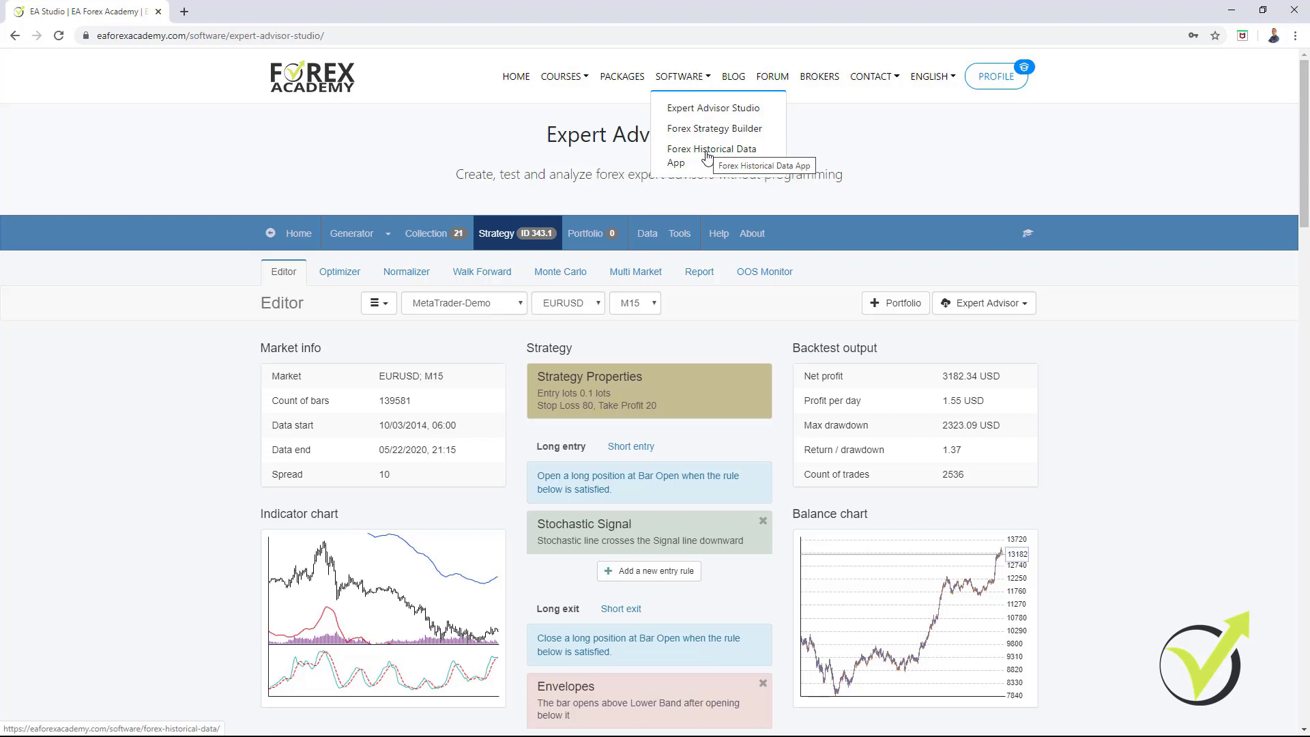
Go to the Forex Historical Data App and choose EURUSD - Euro / US Dollar as the symbol
{"action": "left_click", "coordinate": [707, 154]}
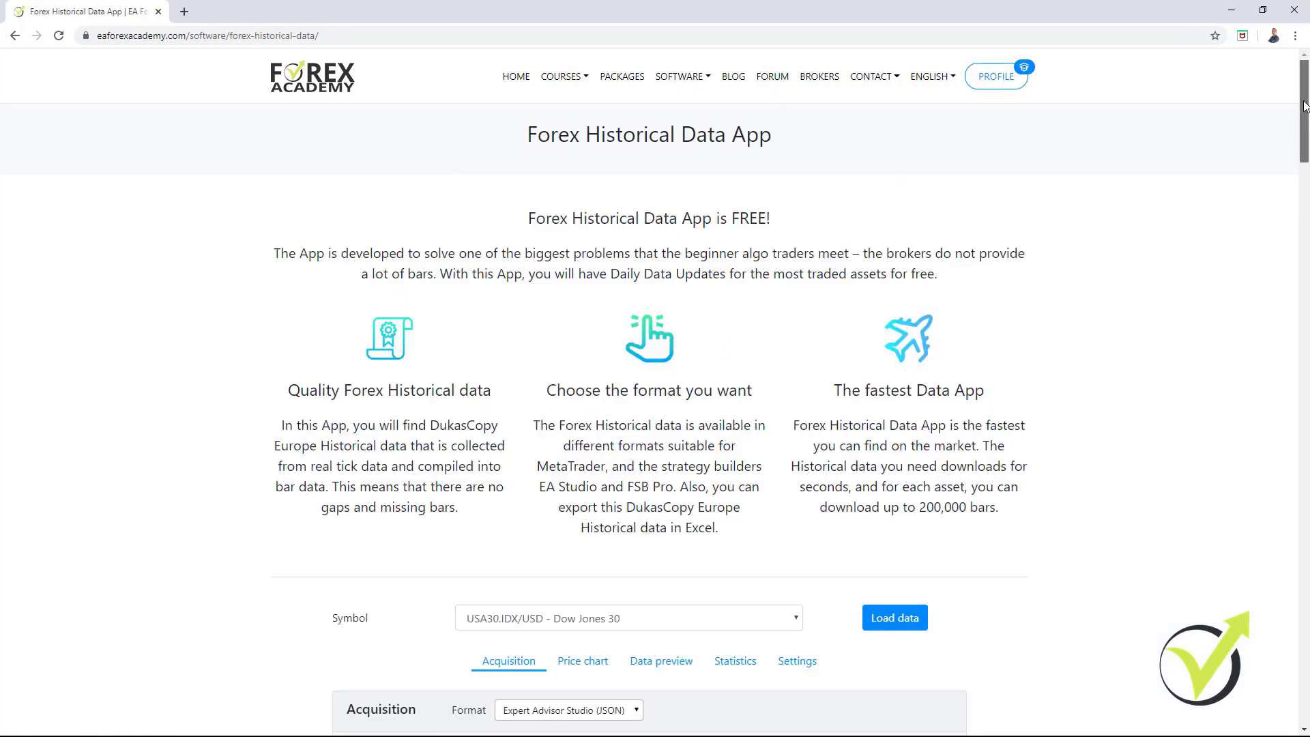
{"action": "left_click_drag", "start_coordinate": [1305, 103], "coordinate": [1306, 170]}
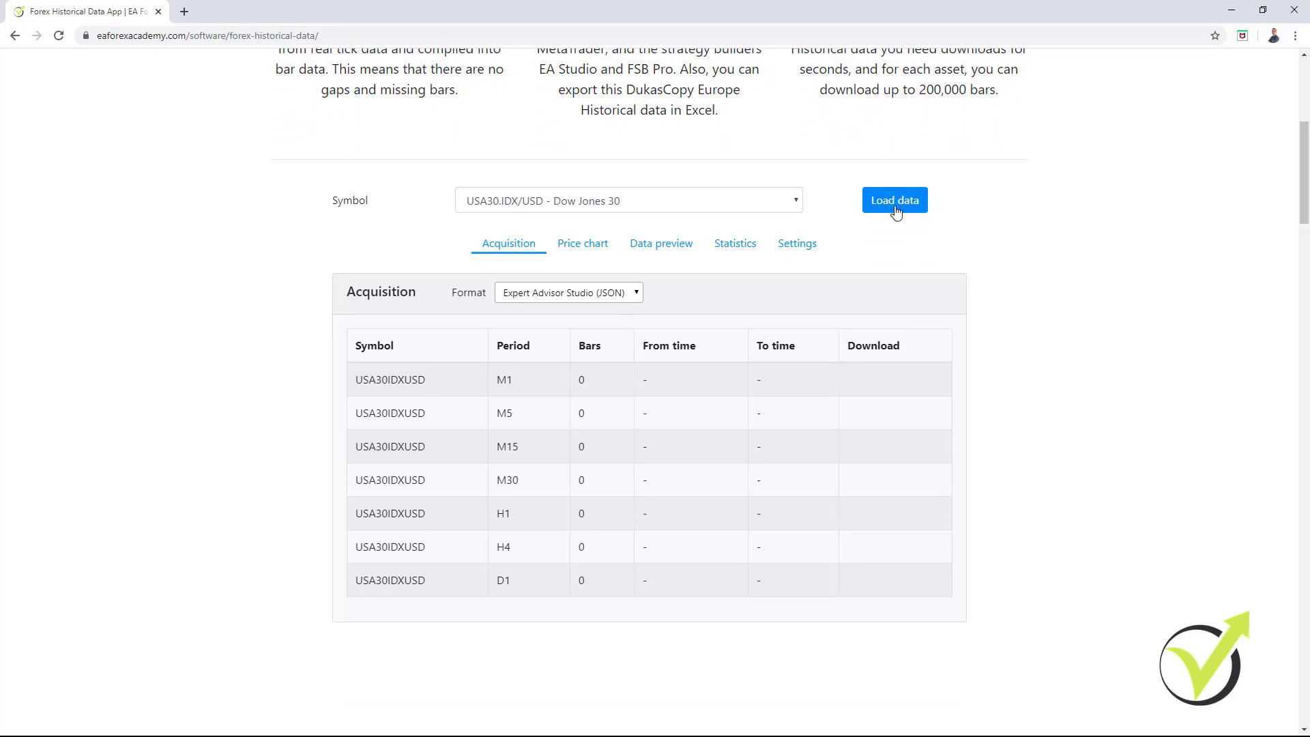
{"action": "left_click", "coordinate": [799, 204]}
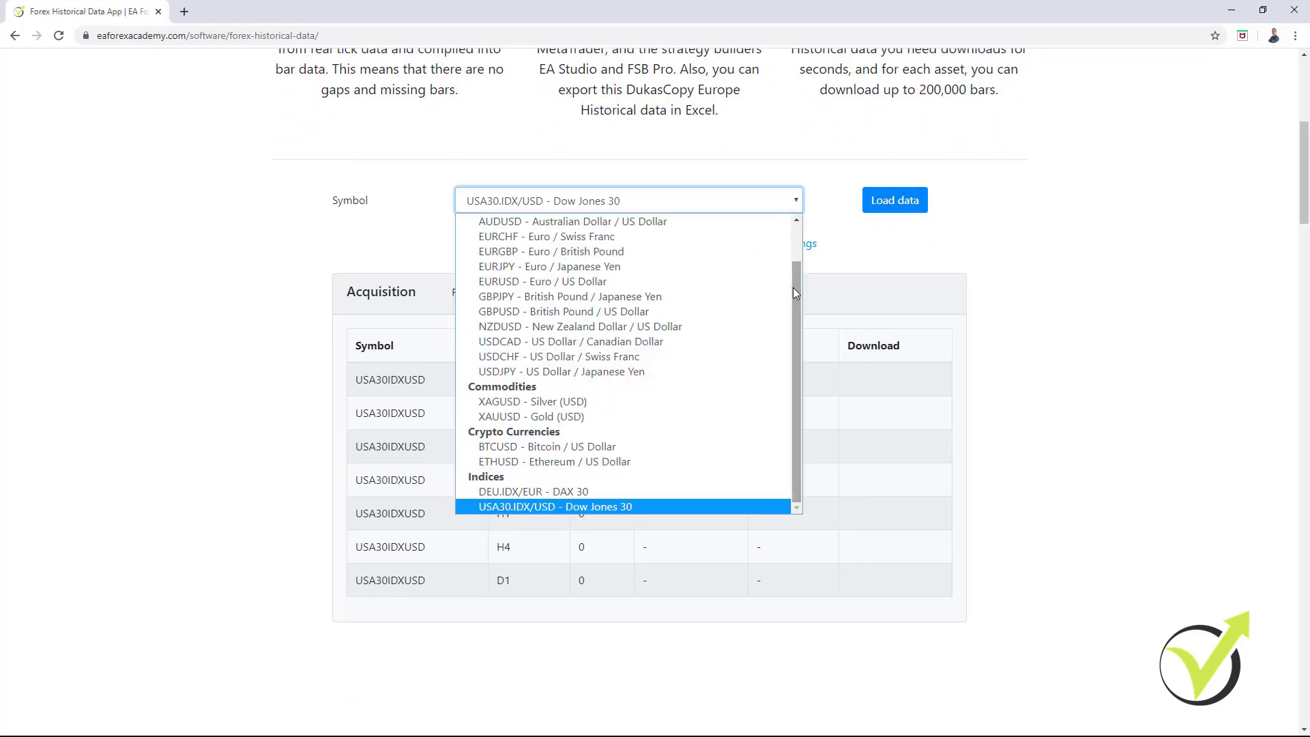
{"action": "scroll", "coordinate": [794, 288], "scroll_direction": "up", "scroll_amount": 3}
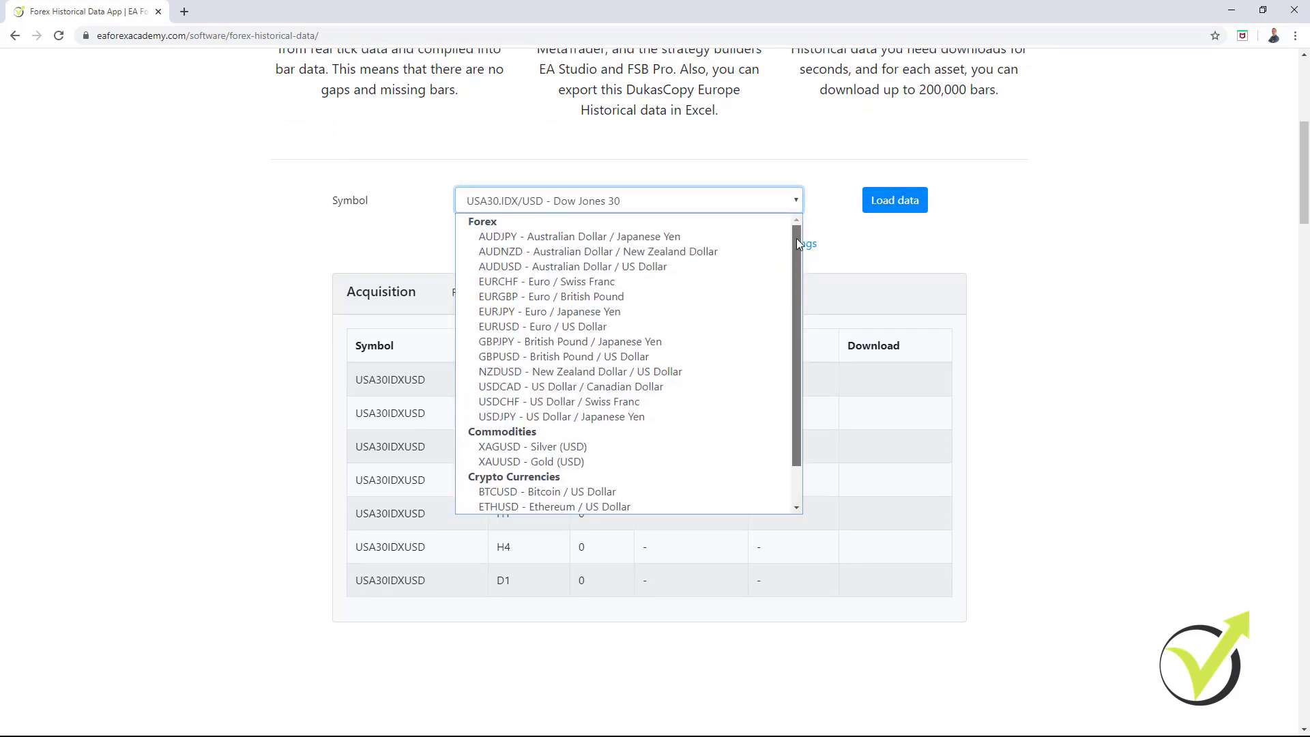
{"action": "left_click_drag", "start_coordinate": [796, 238], "coordinate": [797, 339]}
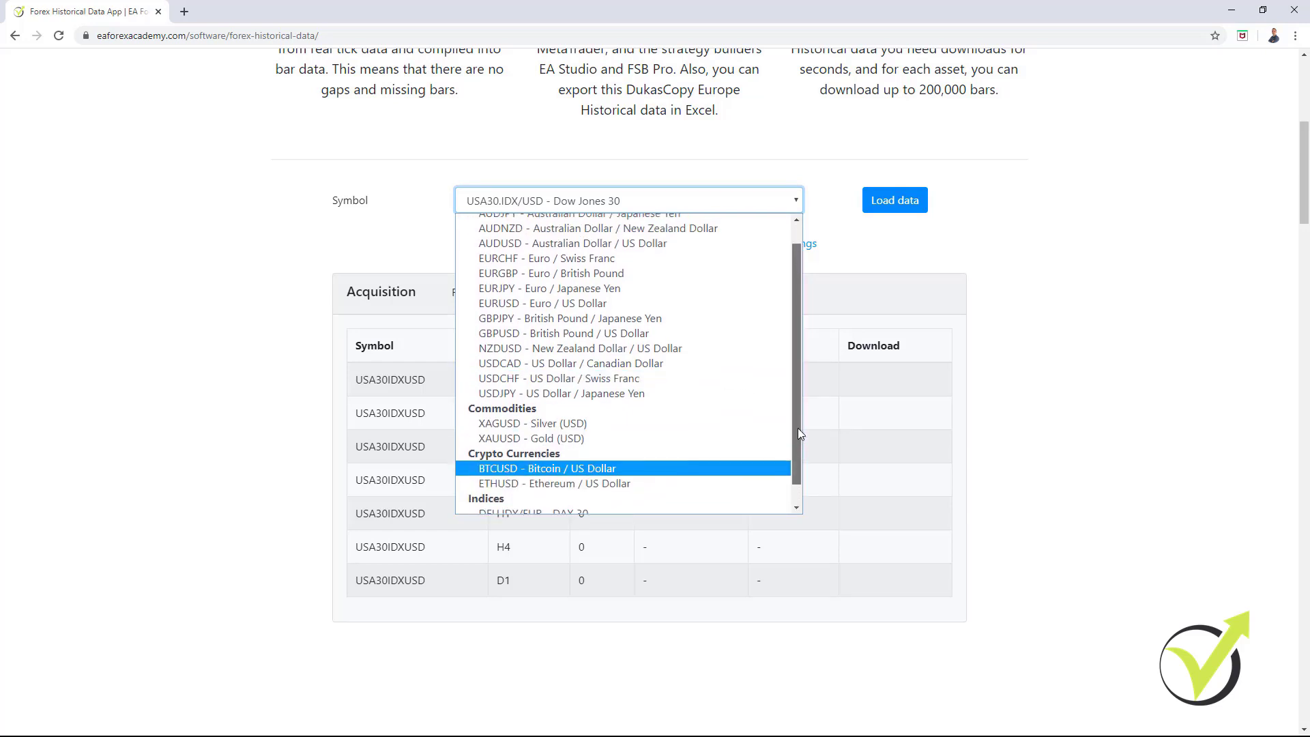
{"action": "left_click_drag", "start_coordinate": [797, 440], "coordinate": [805, 388]}
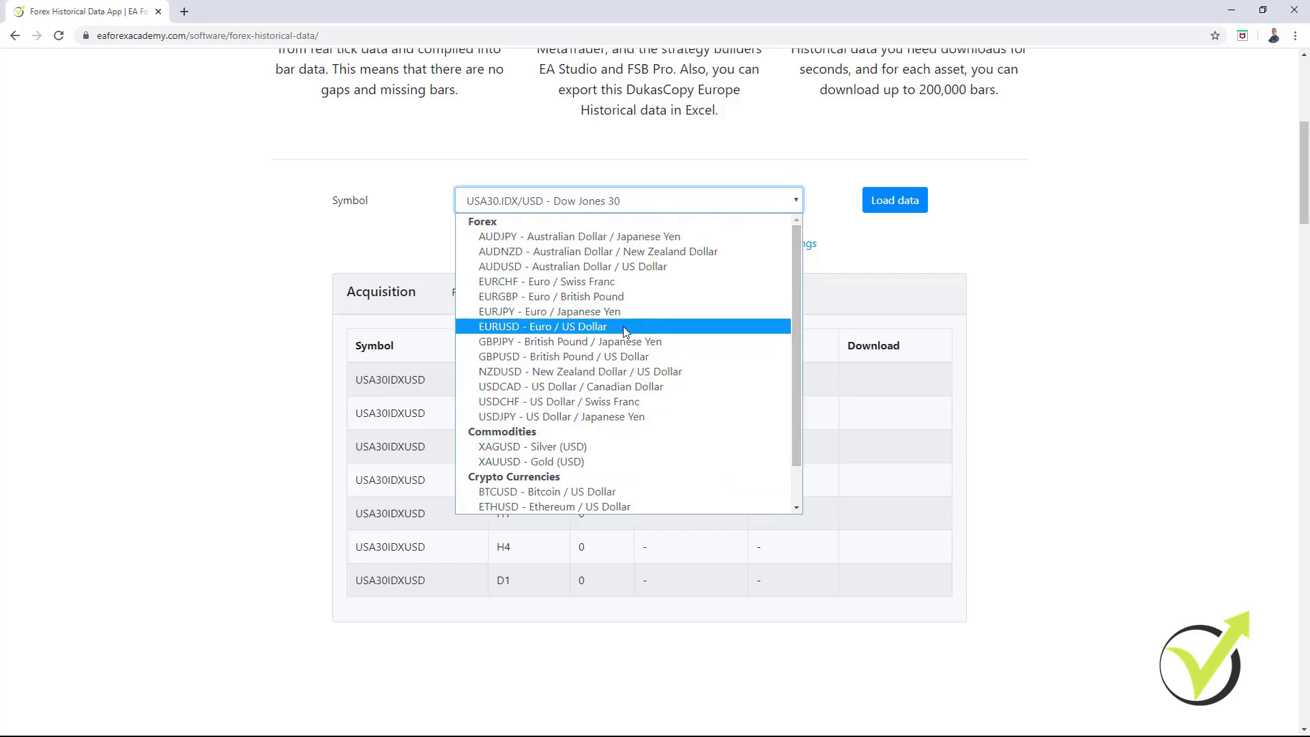
{"action": "left_click", "coordinate": [587, 326]}
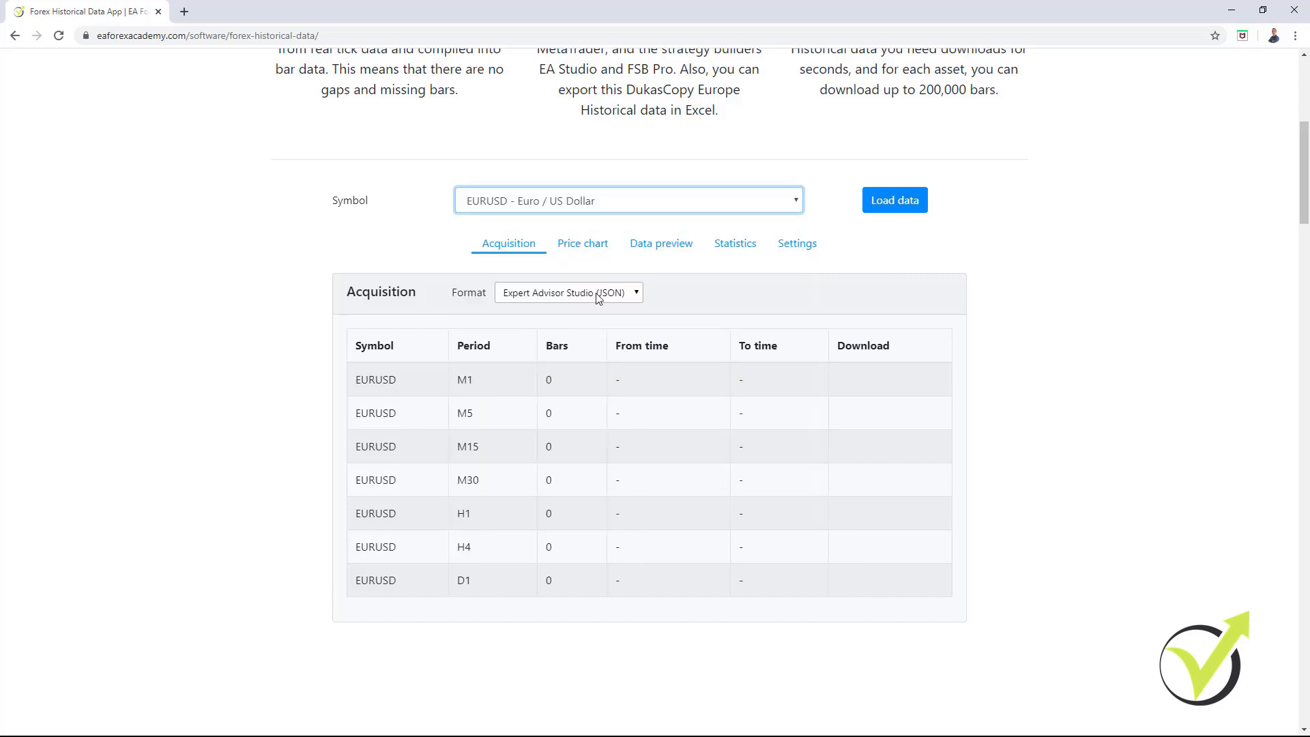
Keep the Expert Advisor Studio (JSON) format and load the EURUSD bar data from the server
{"action": "left_click", "coordinate": [635, 296]}
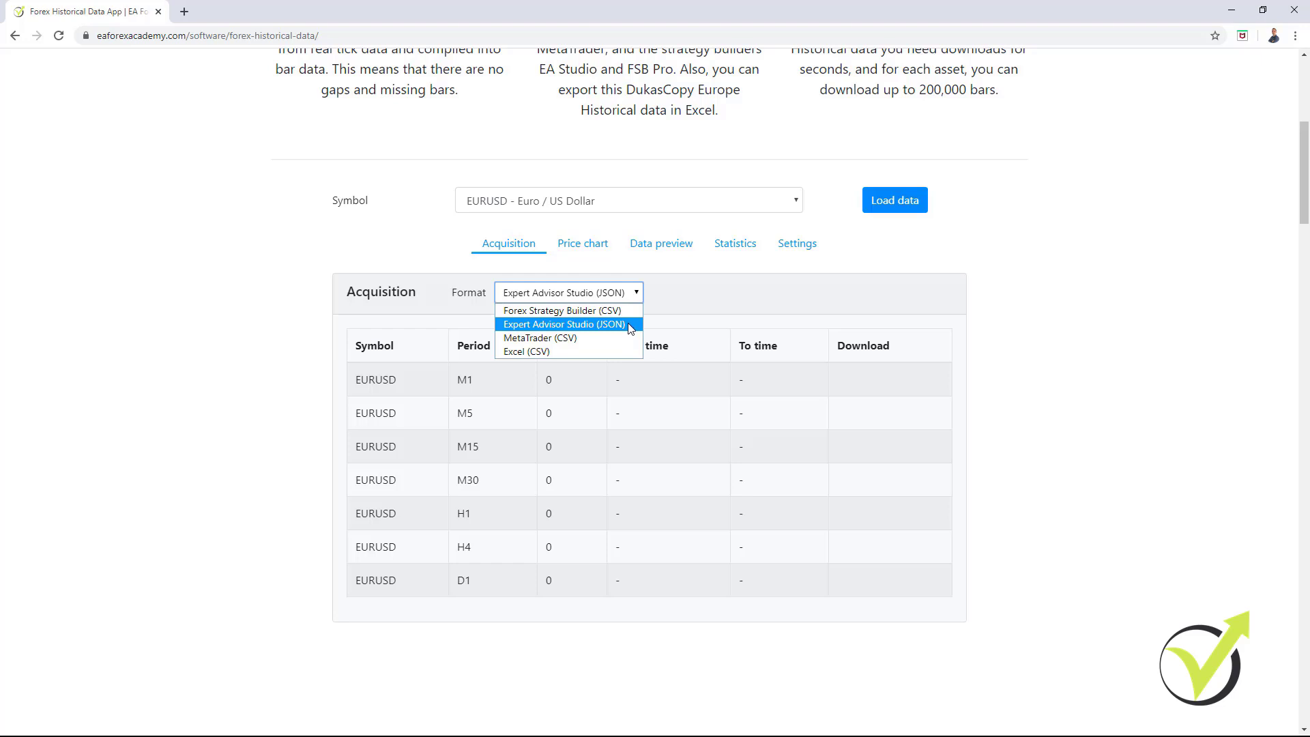
{"action": "left_click", "coordinate": [630, 326]}
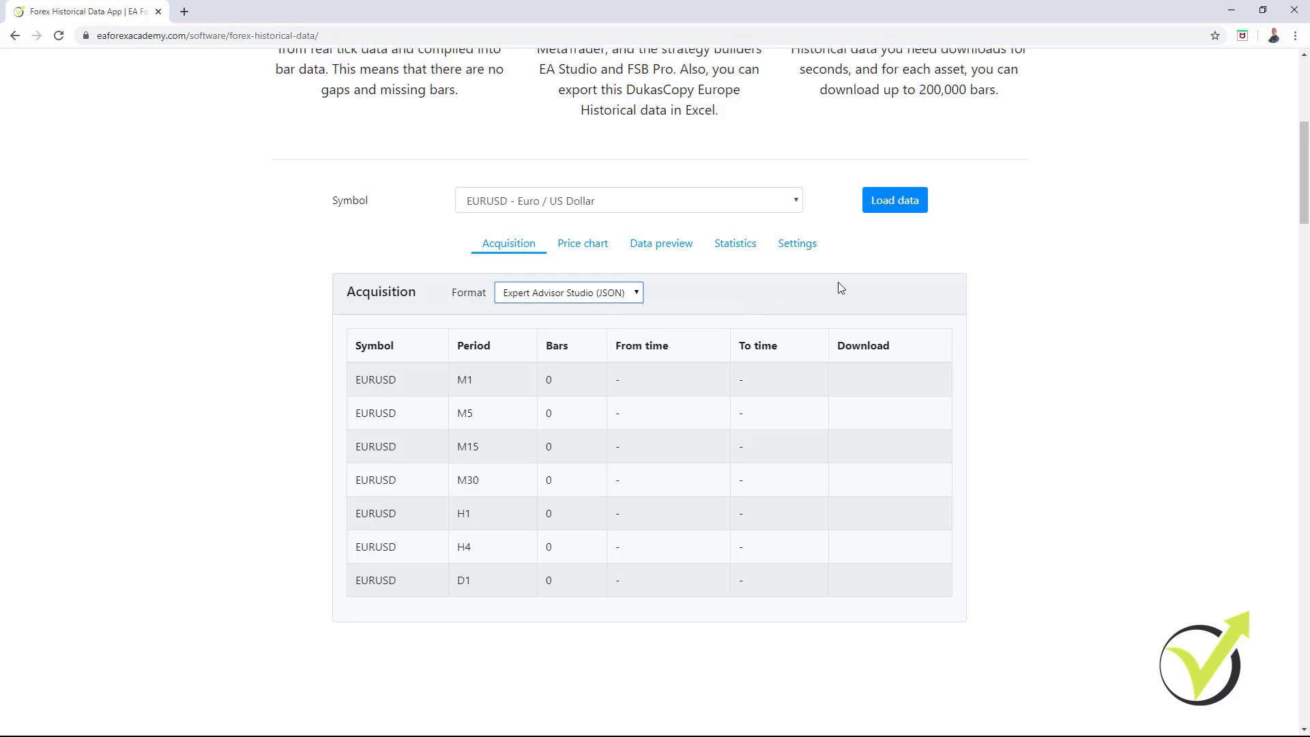
{"action": "left_click", "coordinate": [896, 201]}
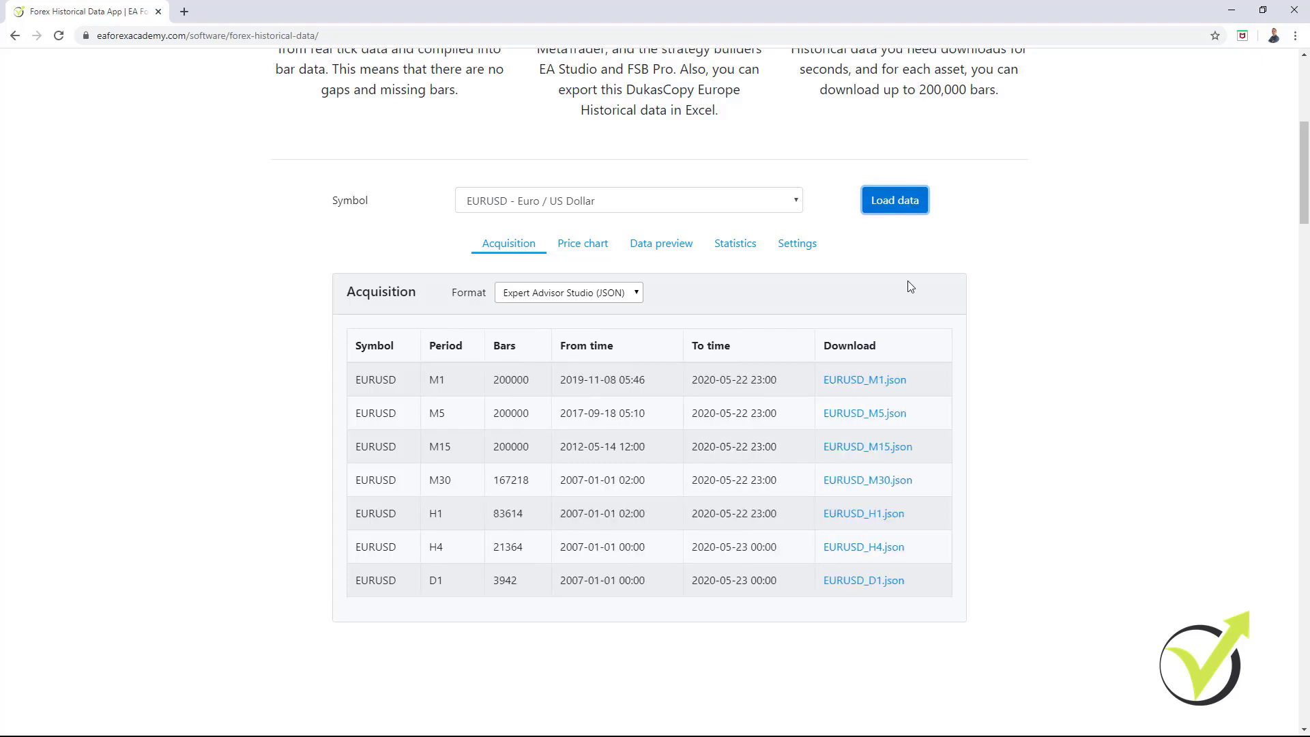
Download the seven EURUSD JSON files: M1, M5, M15, M30, H1, H4 and D1
{"action": "left_click", "coordinate": [893, 385]}
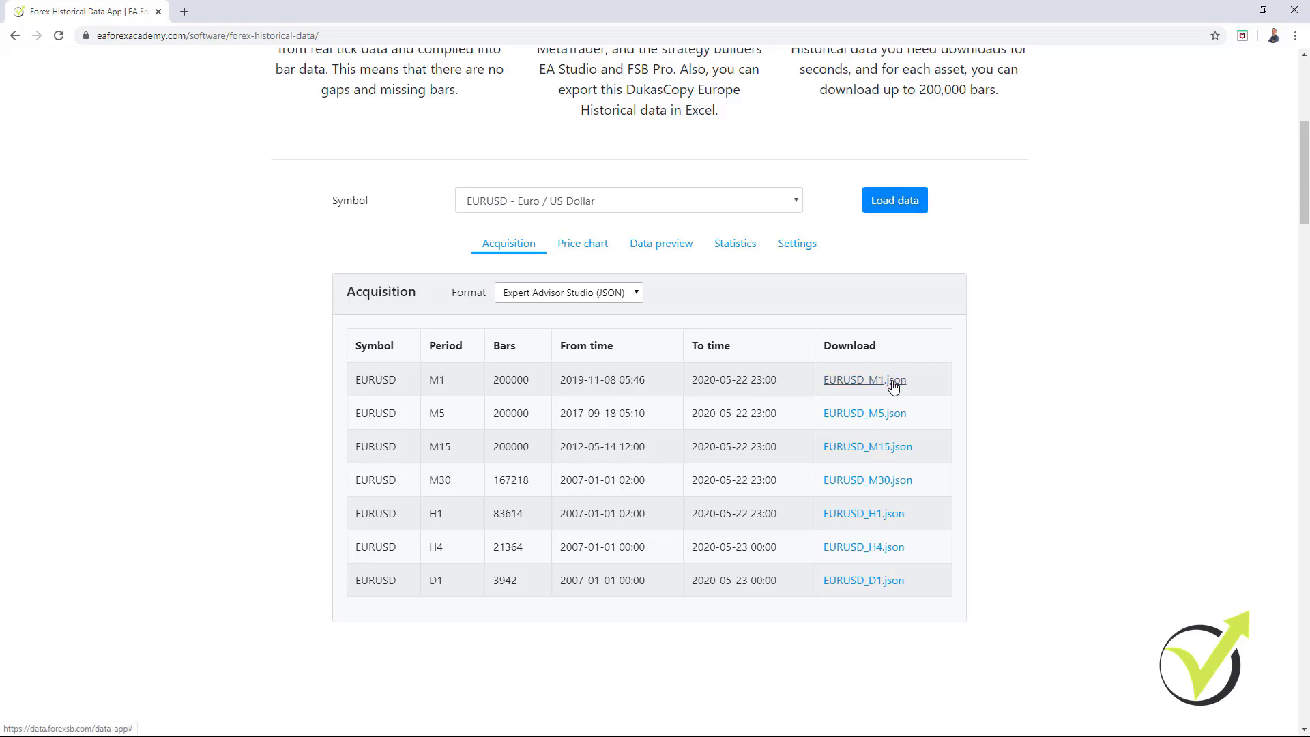
{"action": "left_click", "coordinate": [875, 418]}
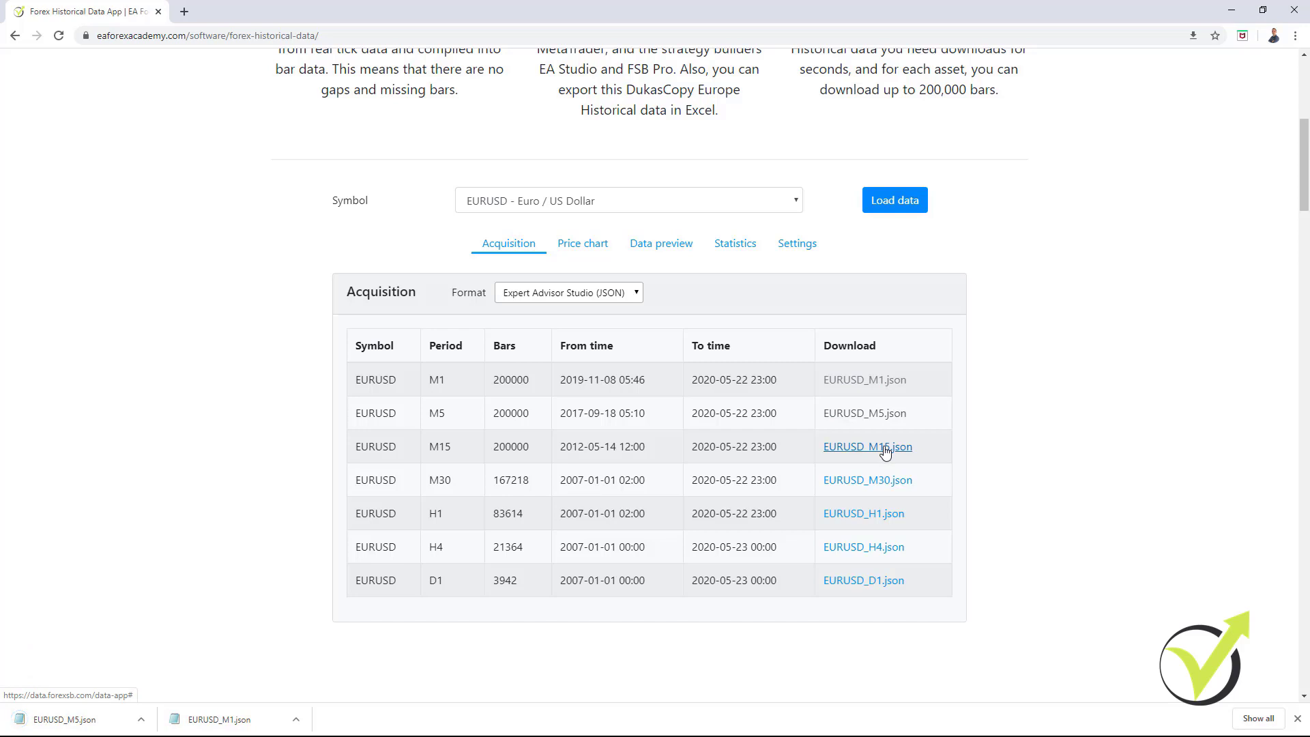
{"action": "left_click", "coordinate": [887, 454]}
{"action": "left_click", "coordinate": [880, 481]}
{"action": "left_click", "coordinate": [875, 514]}
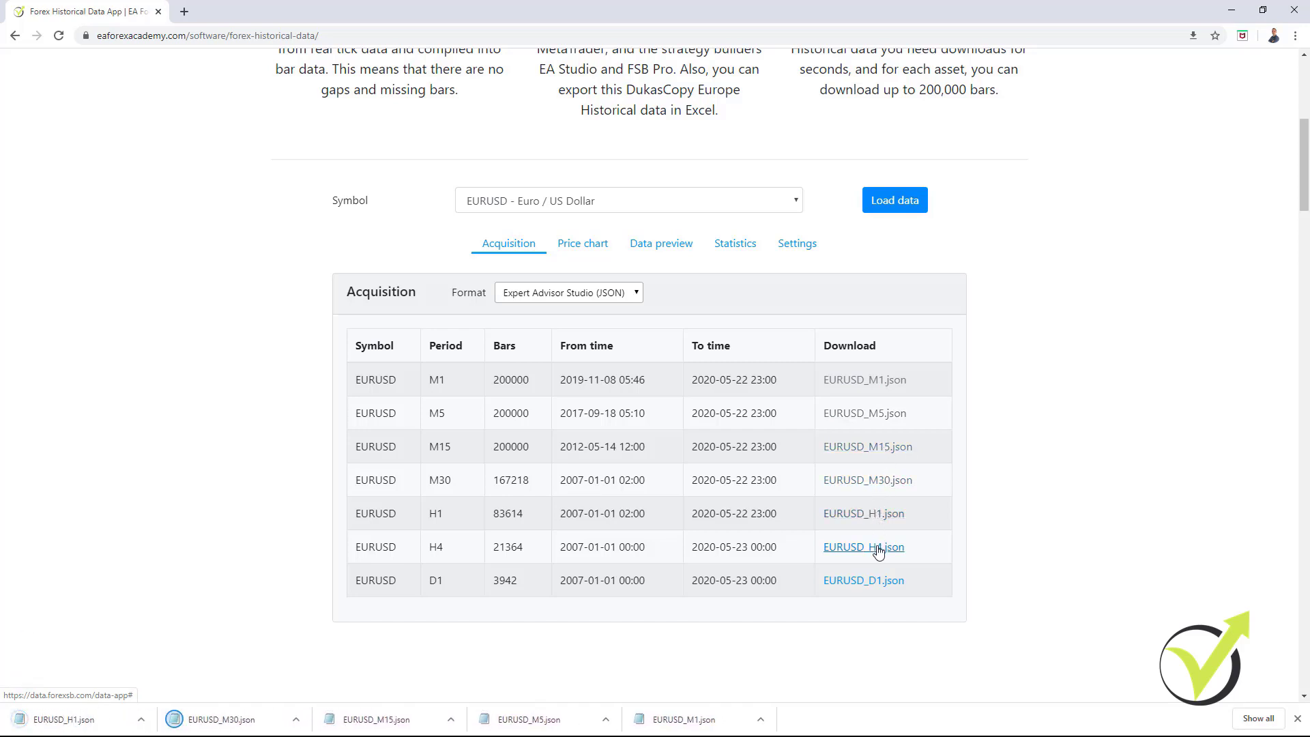
{"action": "left_click", "coordinate": [878, 549]}
{"action": "left_click", "coordinate": [882, 580]}
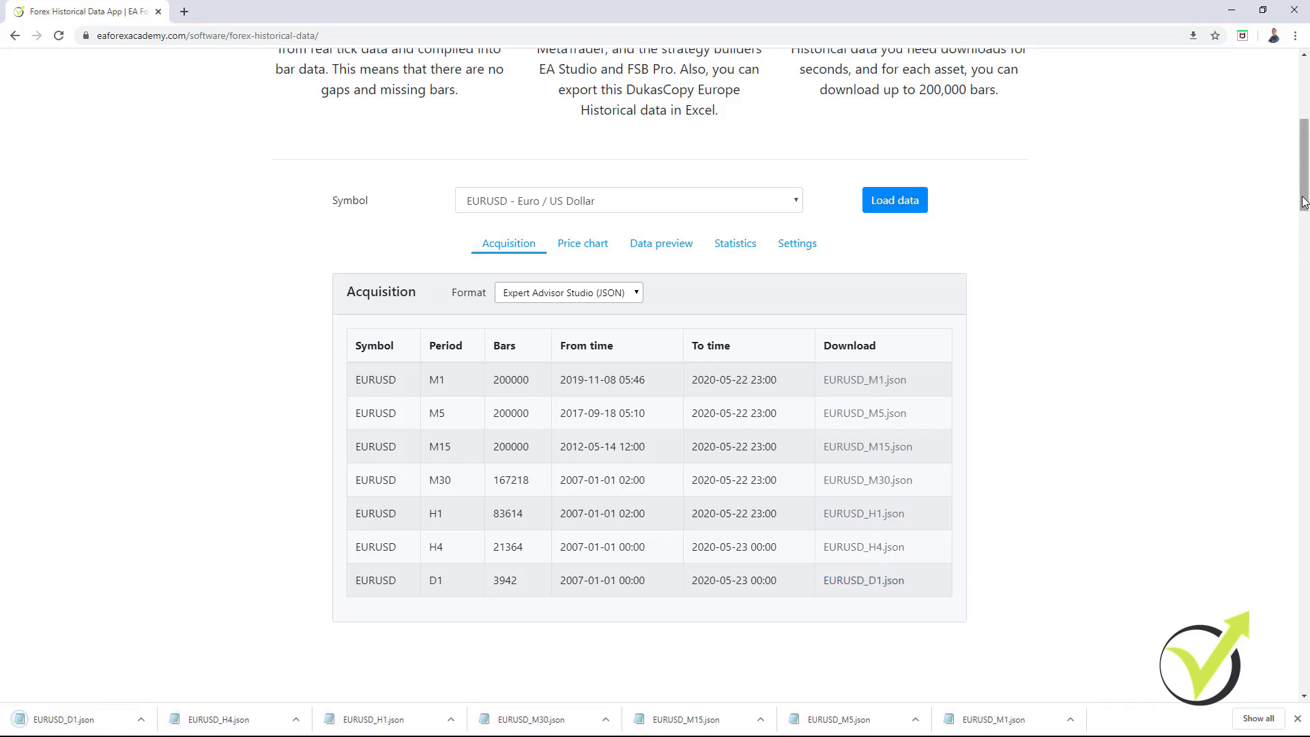
{"action": "left_click_drag", "start_coordinate": [1303, 198], "coordinate": [1303, 175]}
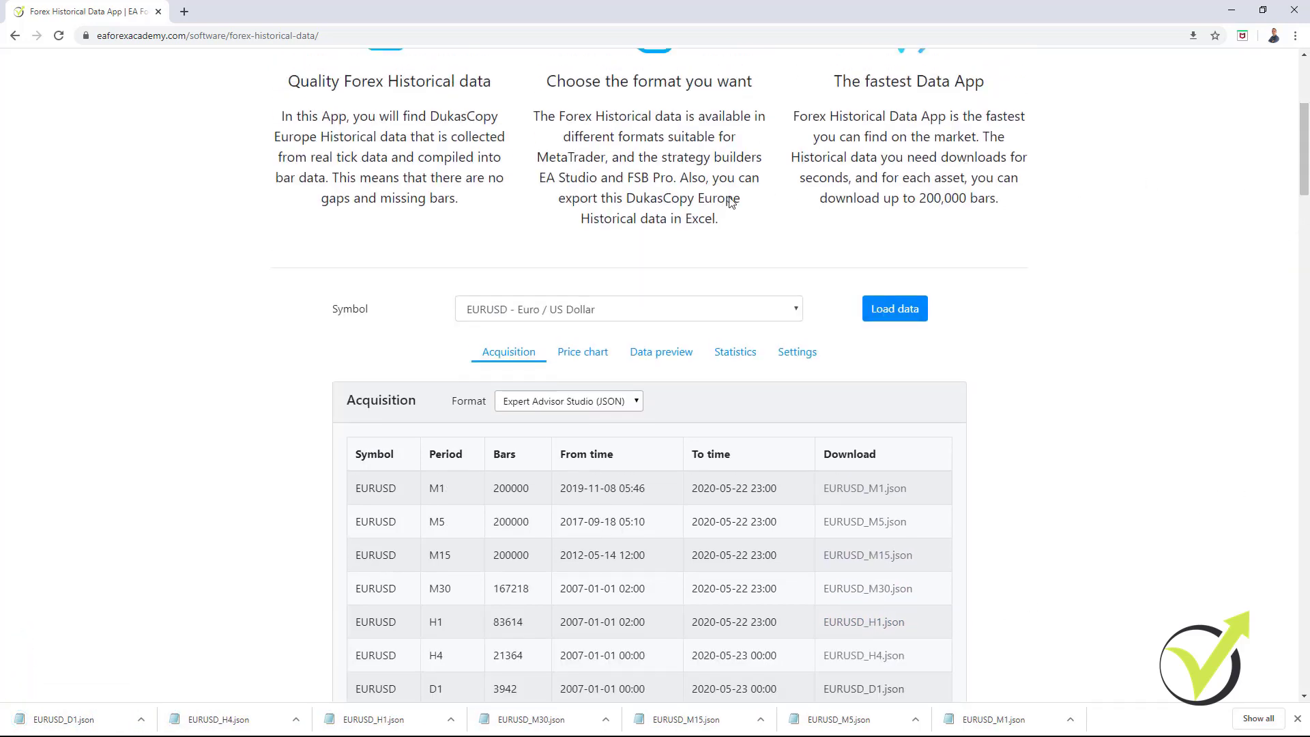
Note DukasCopy in the import instructions, check the Downloads folder, then bring up the Software menu
{"action": "left_click_drag", "start_coordinate": [627, 197], "coordinate": [694, 198]}
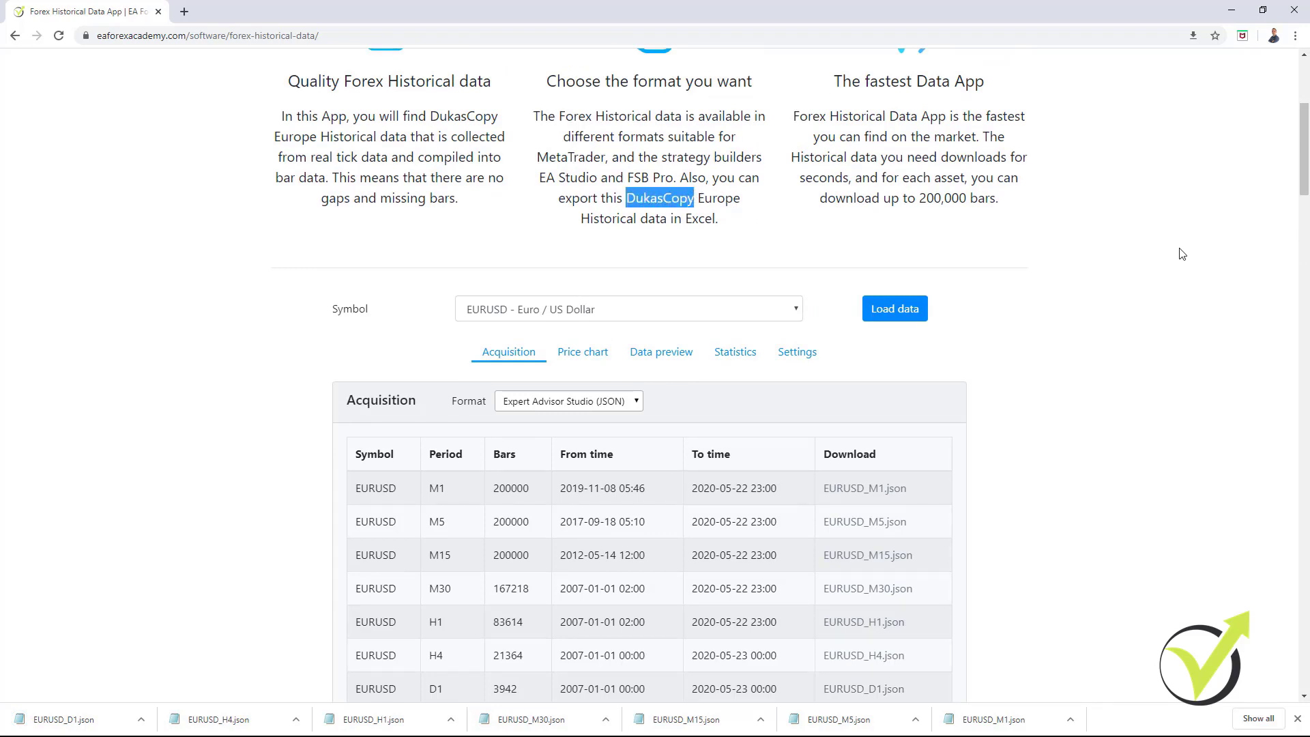
{"action": "left_click", "coordinate": [1162, 286]}
{"action": "left_click_drag", "start_coordinate": [1304, 154], "coordinate": [1305, 188]}
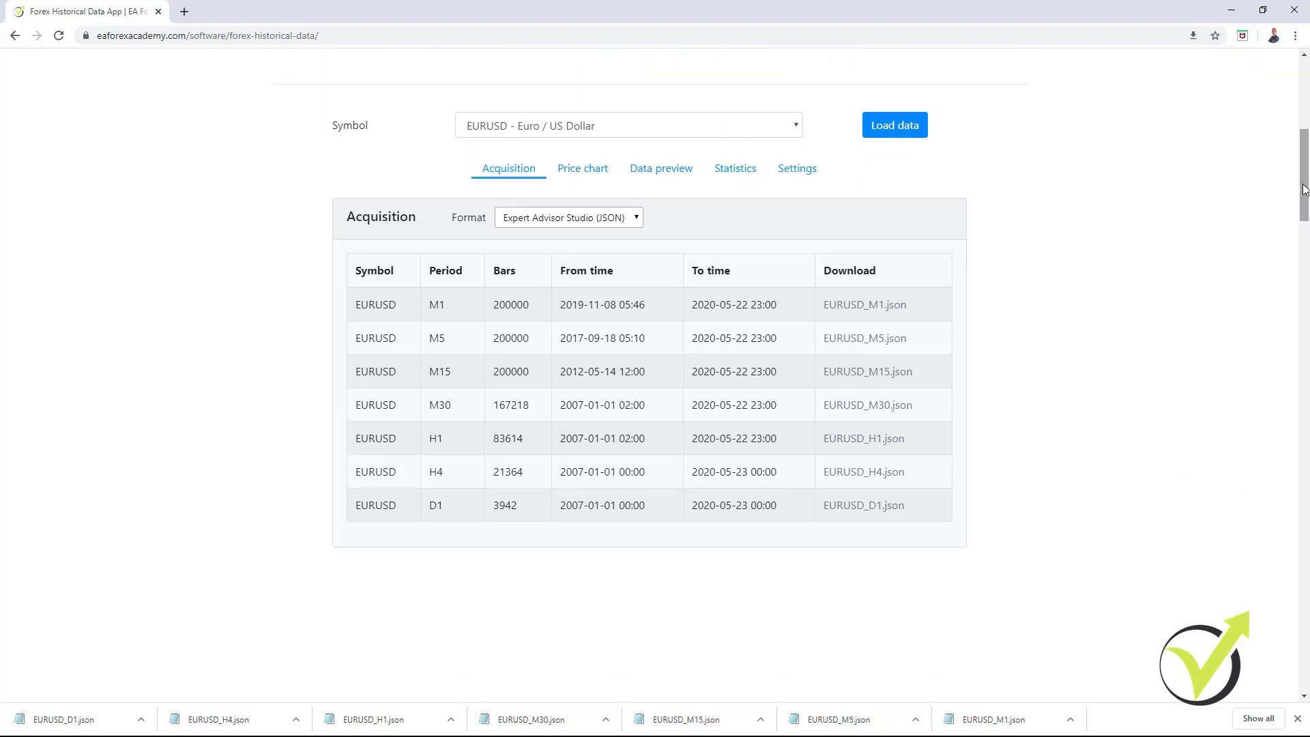
{"action": "left_click_drag", "start_coordinate": [1304, 188], "coordinate": [1304, 318]}
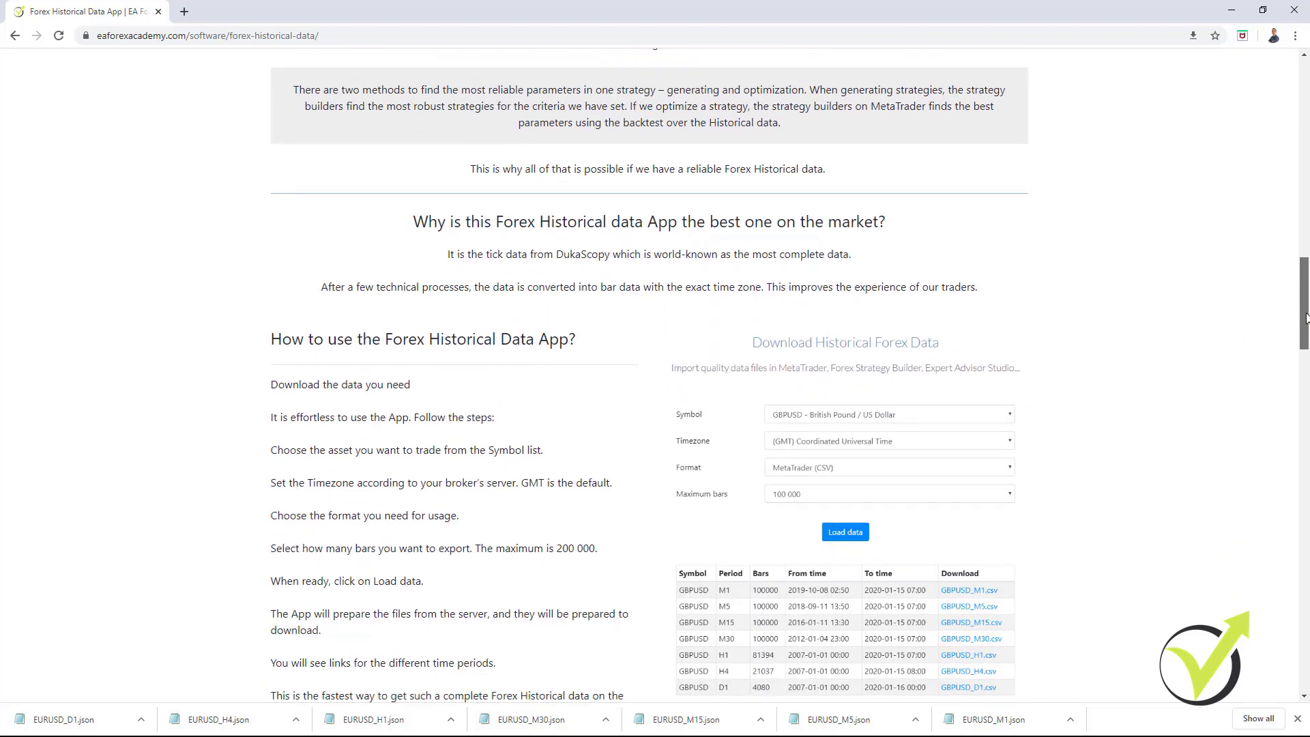
{"action": "left_click_drag", "start_coordinate": [1304, 318], "coordinate": [1304, 330]}
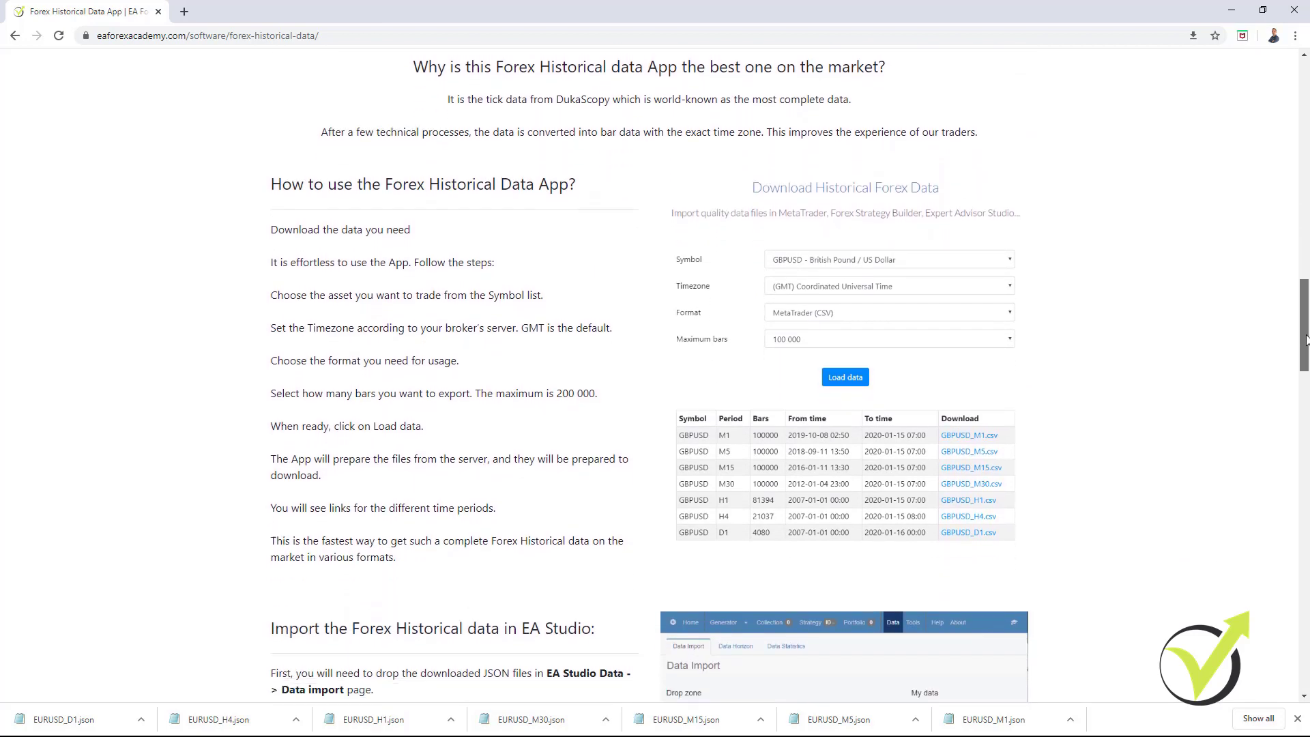
{"action": "left_click_drag", "start_coordinate": [1304, 330], "coordinate": [1304, 479]}
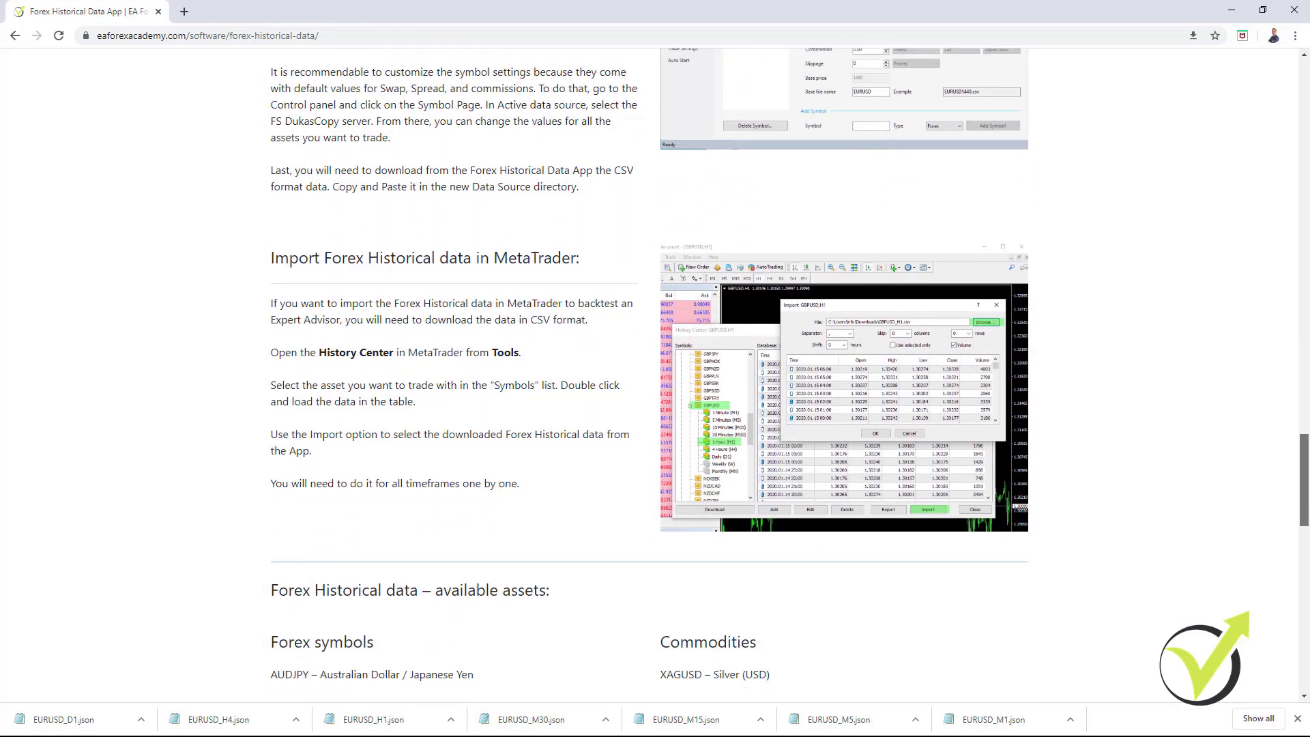
{"action": "mouse_move", "coordinate": [1305, 480]}
{"action": "left_mouse_down"}
{"action": "mouse_move", "coordinate": [1304, 583]}
{"action": "mouse_move", "coordinate": [1305, 254]}
{"action": "left_mouse_up"}
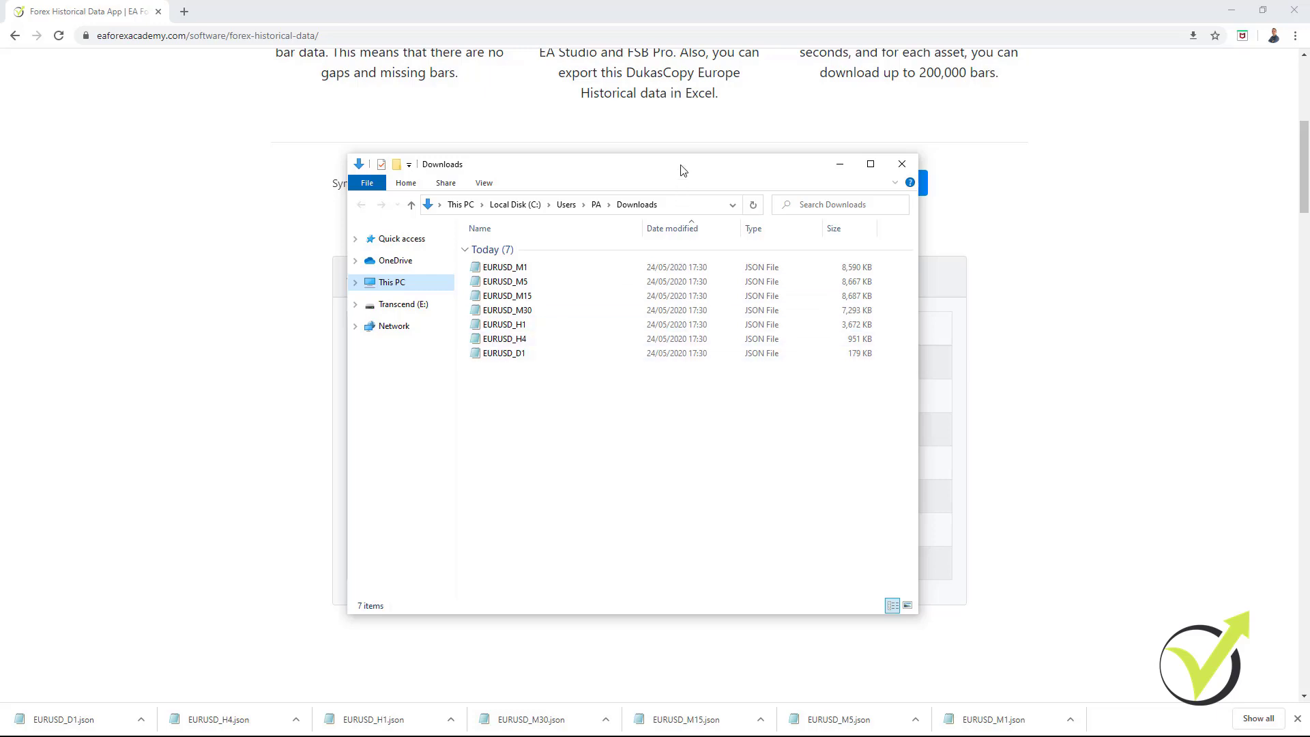
{"action": "mouse_move", "coordinate": [681, 164]}
{"action": "left_mouse_down"}
{"action": "mouse_move", "coordinate": [996, 239]}
{"action": "mouse_move", "coordinate": [1309, 239]}
{"action": "left_mouse_up"}
{"action": "scroll", "coordinate": [861, 384], "scroll_direction": "up", "scroll_amount": 8}
{"action": "left_click", "coordinate": [681, 77]}
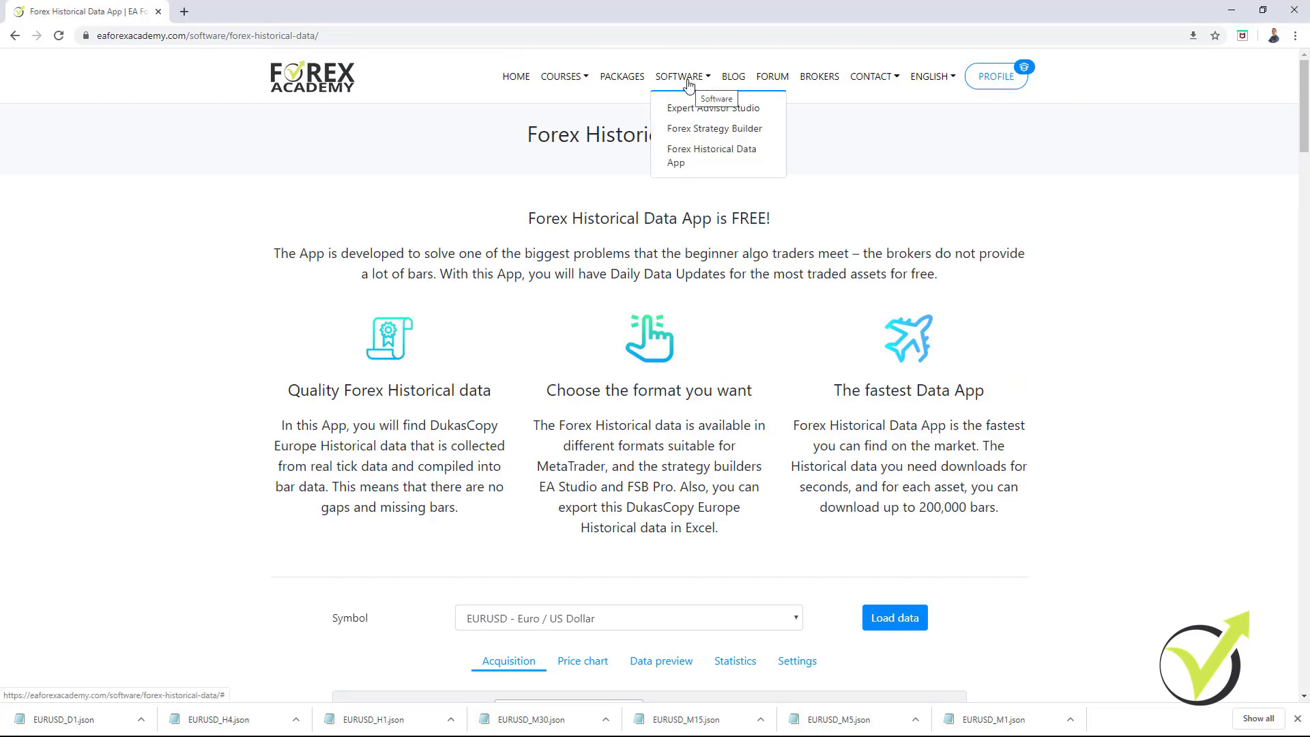
In EA Studio's Data page, drop the seven EURUSD JSON files to import them as FS DukasCopy EURUSD
{"action": "left_click", "coordinate": [707, 108]}
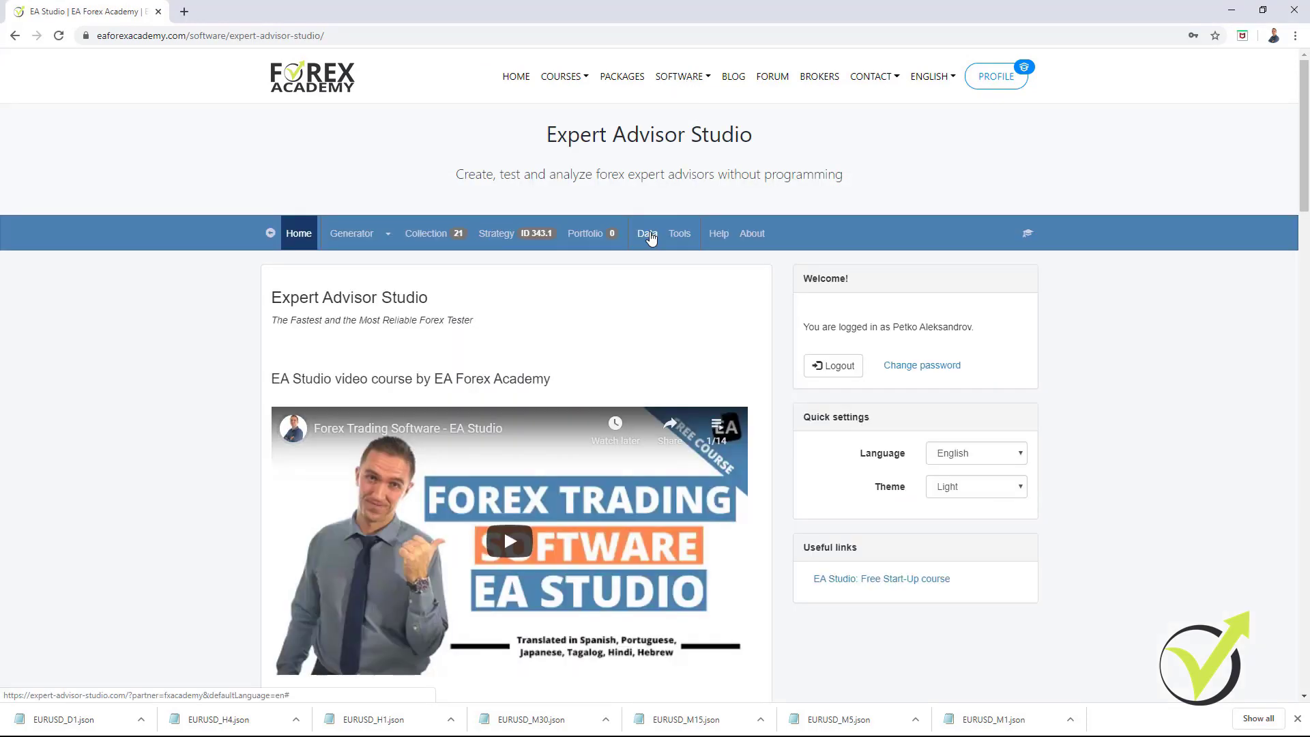
{"action": "left_click", "coordinate": [647, 233]}
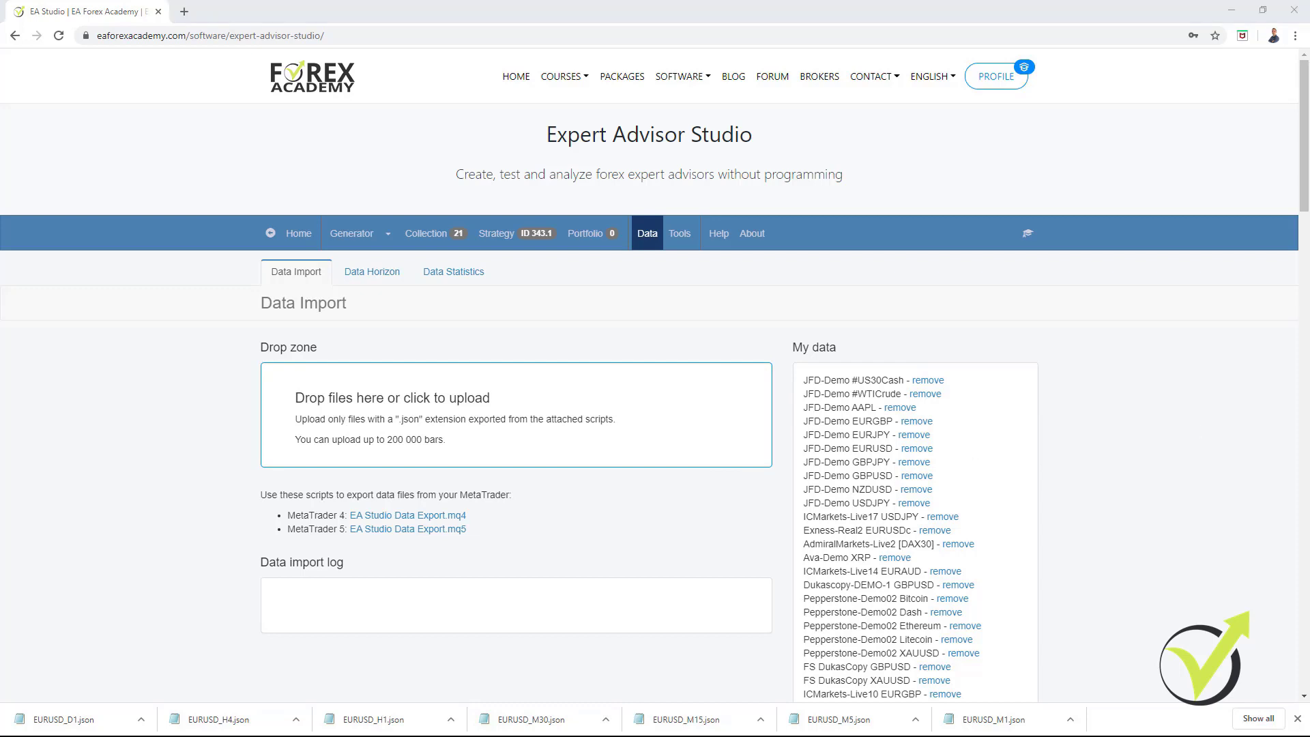
{"action": "mouse_move", "coordinate": [941, 466]}
{"action": "left_mouse_down"}
{"action": "mouse_move", "coordinate": [901, 360]}
{"action": "mouse_move", "coordinate": [412, 409]}
{"action": "left_mouse_up"}
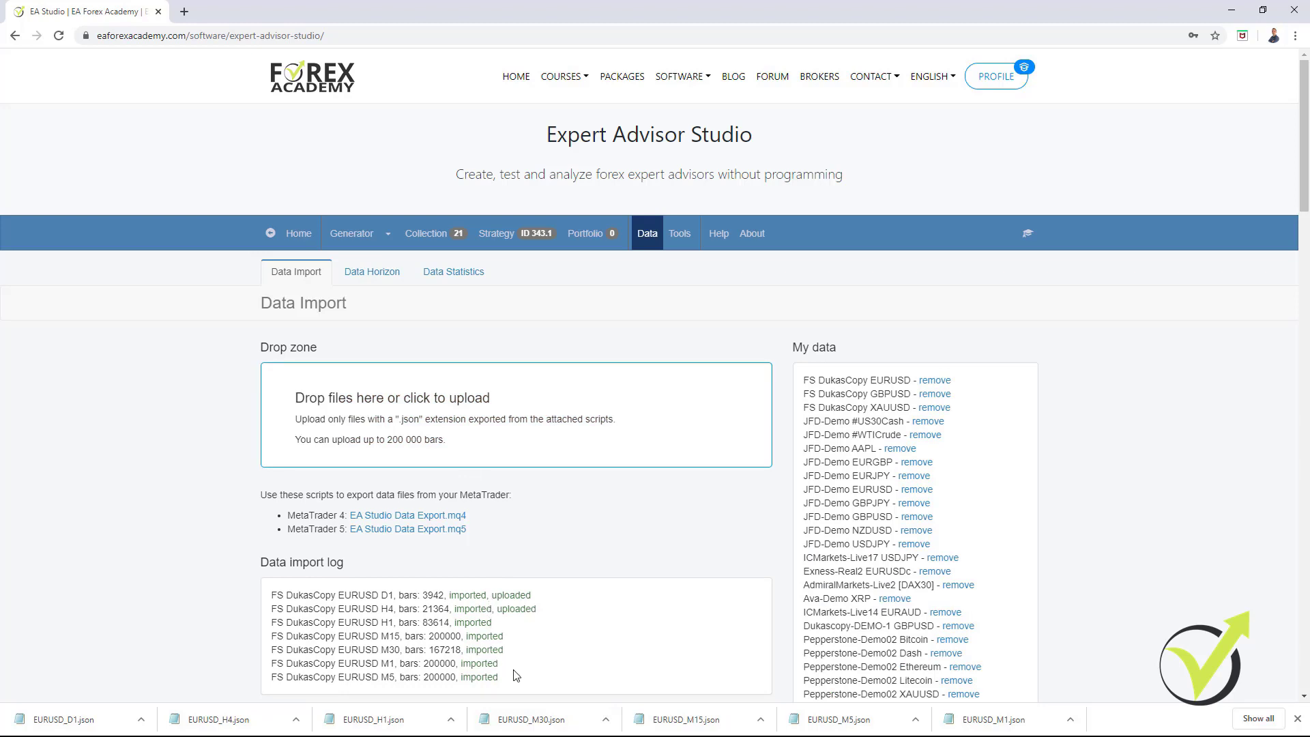
In the Generator's Historical data, choose FS DukasCopy as data source and load the M1 period
{"action": "left_click", "coordinate": [350, 232]}
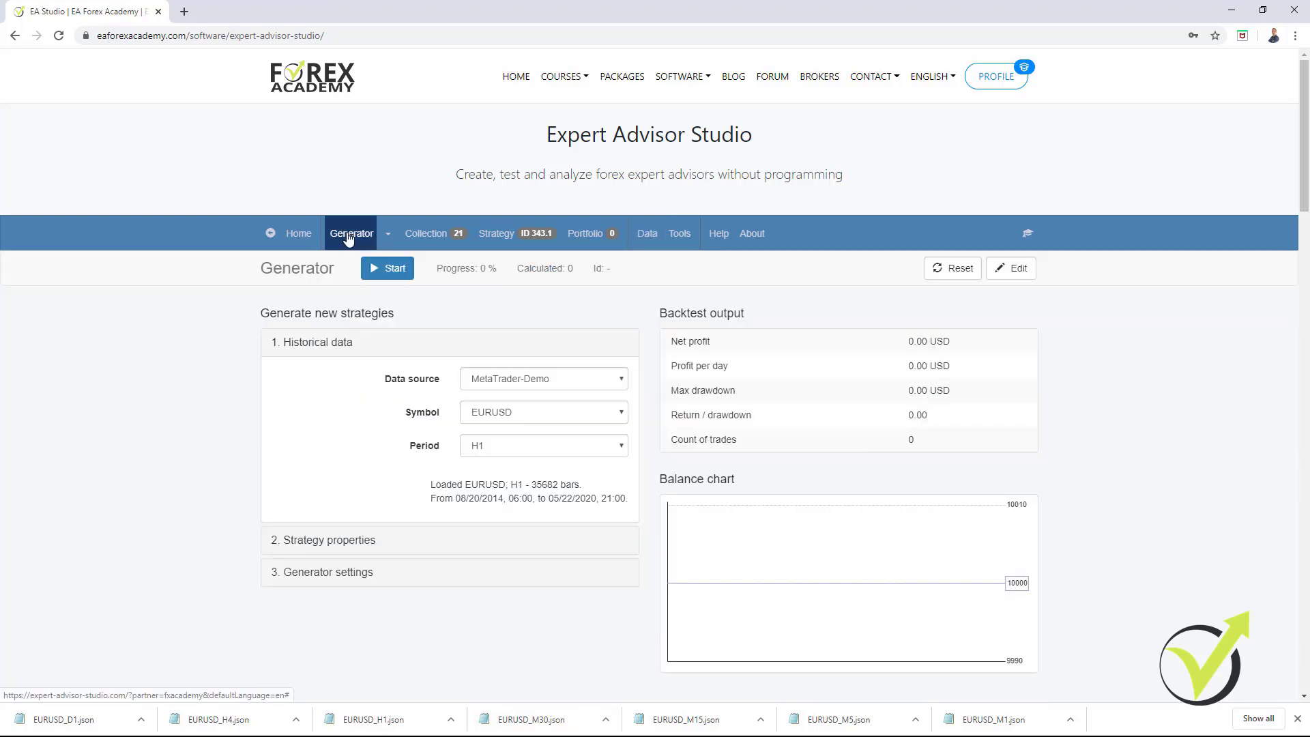
{"action": "left_click", "coordinate": [543, 377]}
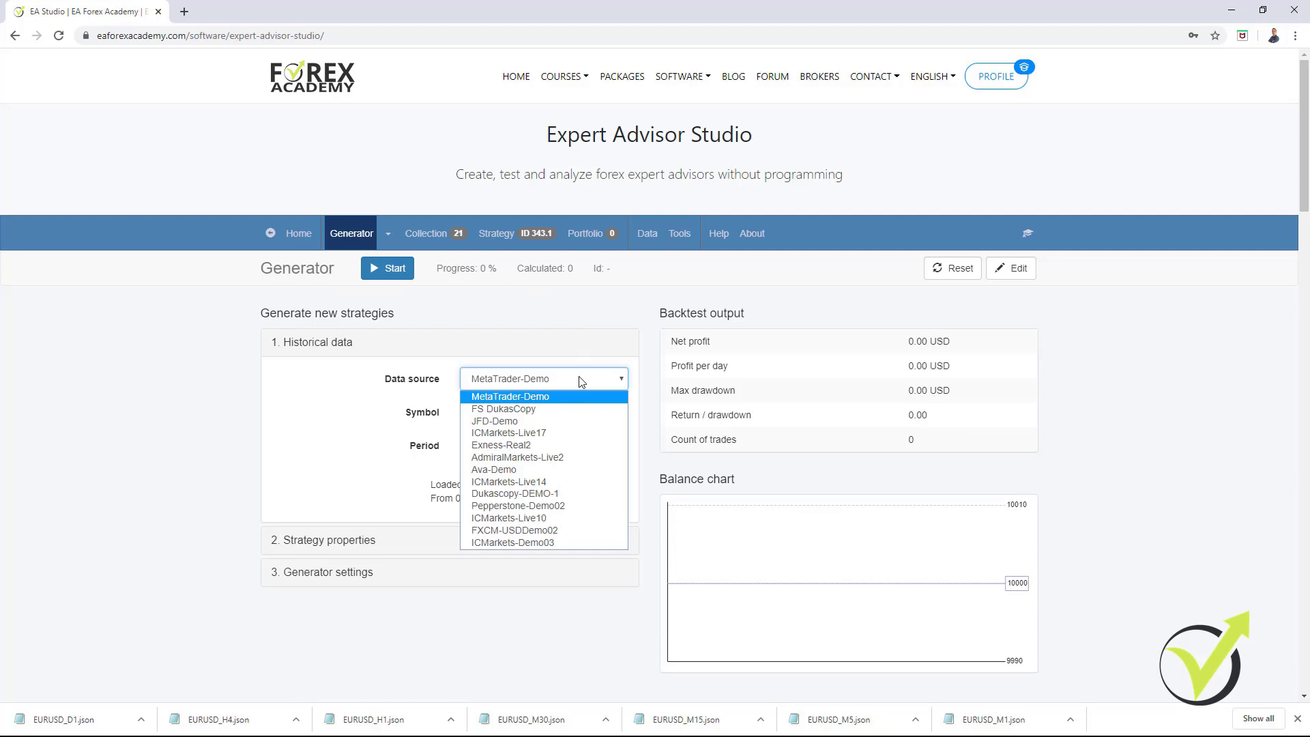
{"action": "left_click", "coordinate": [568, 411]}
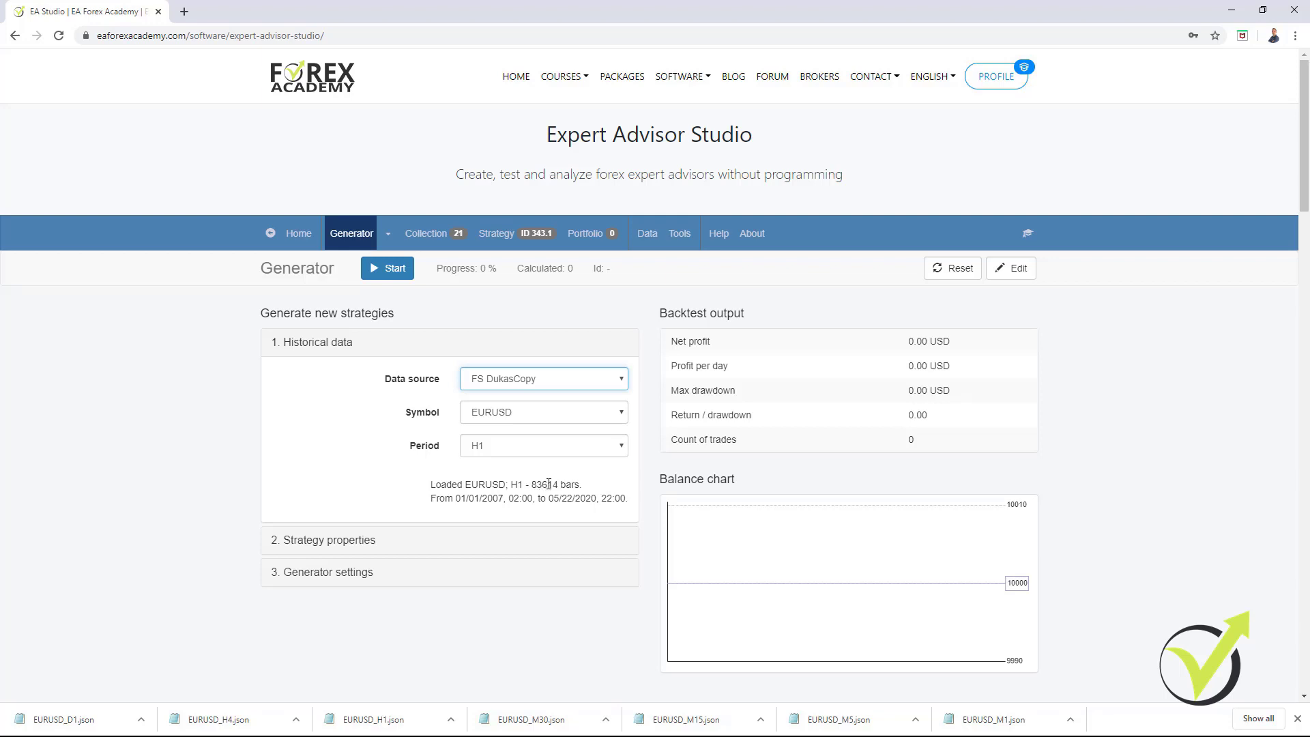
{"action": "left_click", "coordinate": [546, 450]}
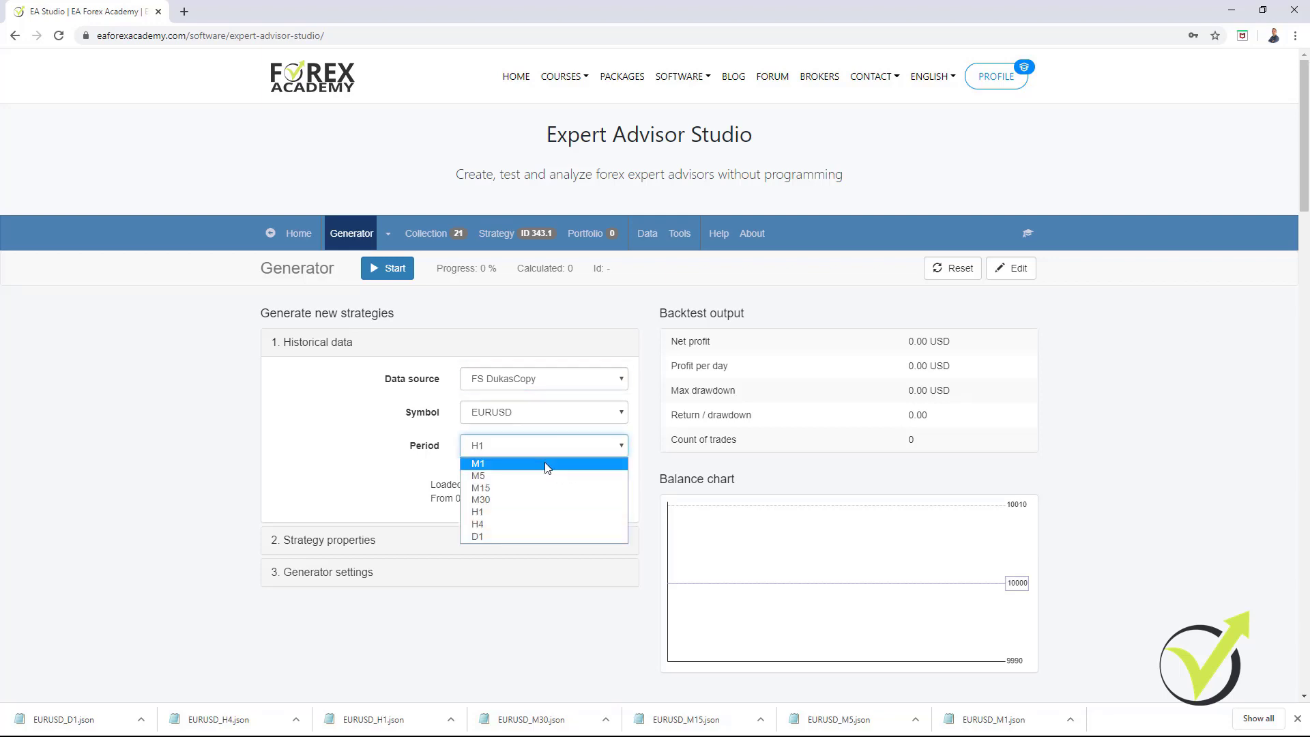
{"action": "left_click", "coordinate": [546, 466]}
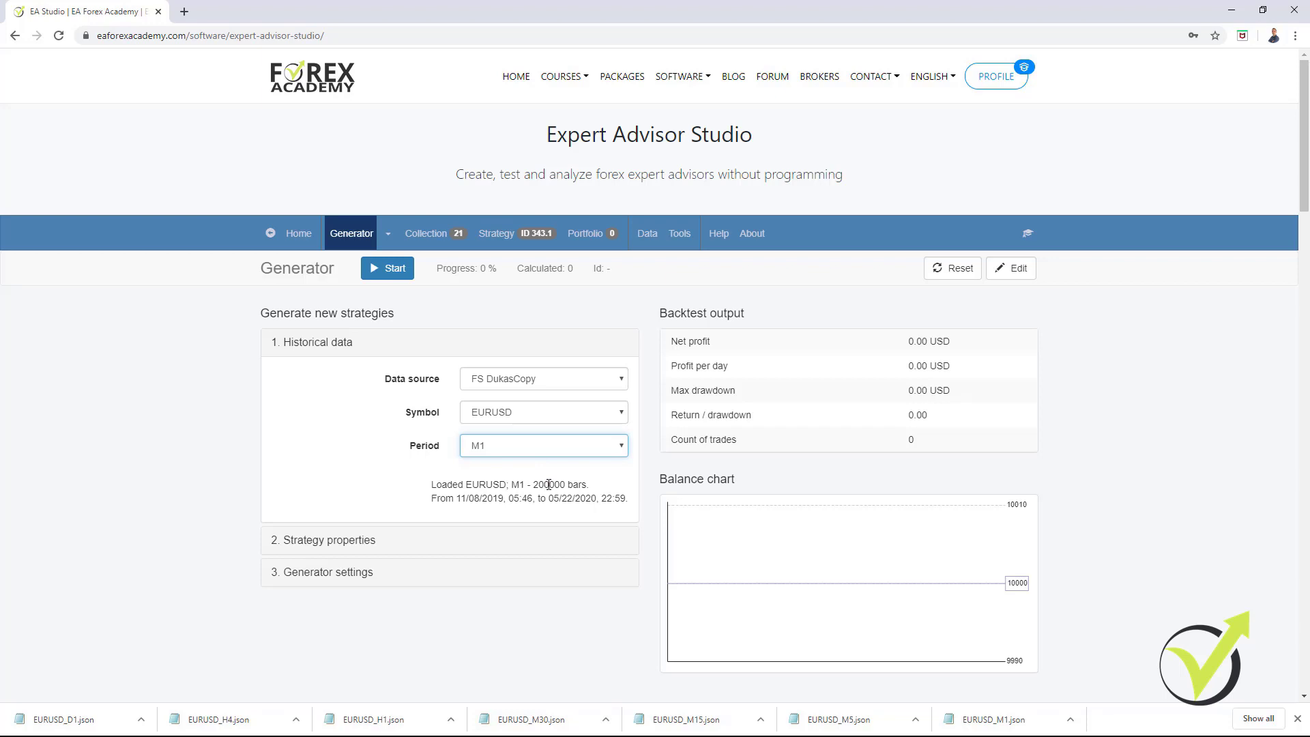
Switch the period to M15, loading 200,000 EURUSD bars, then go to the Tools page
{"action": "left_click", "coordinate": [539, 448]}
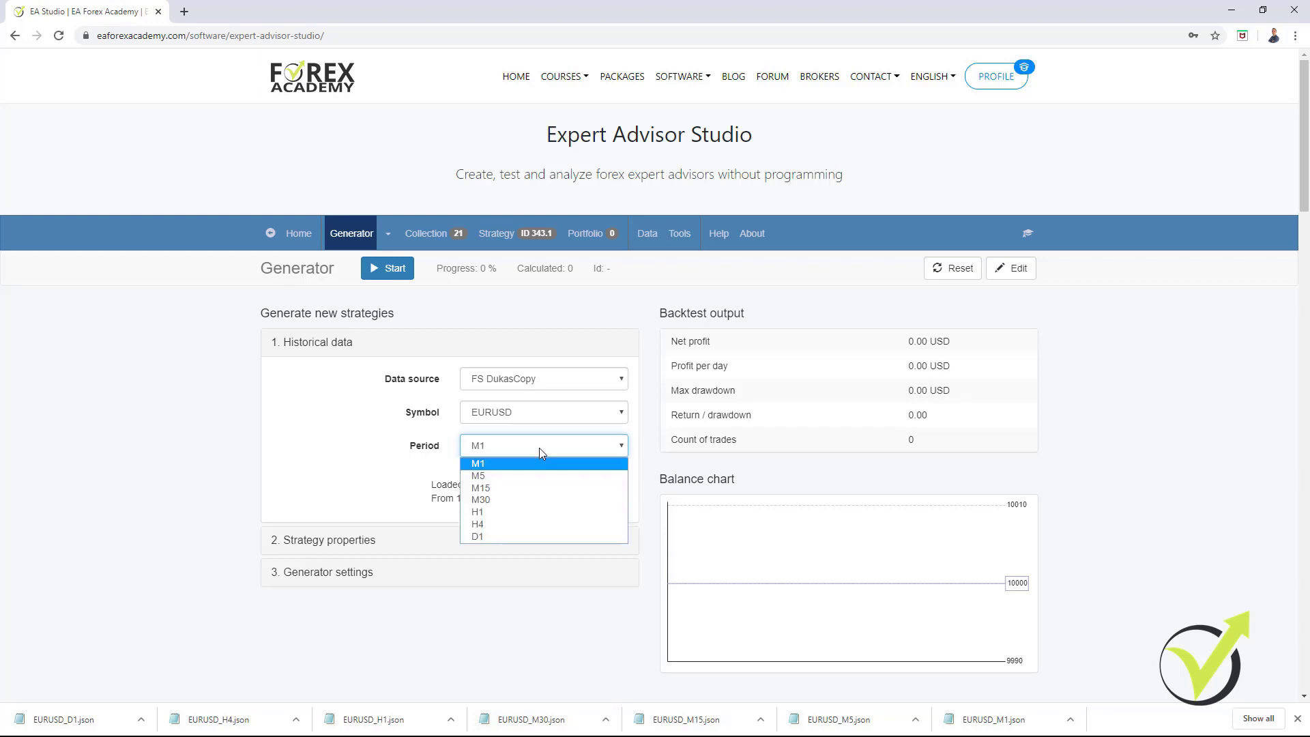
{"action": "left_click", "coordinate": [547, 489]}
{"action": "left_click", "coordinate": [550, 490]}
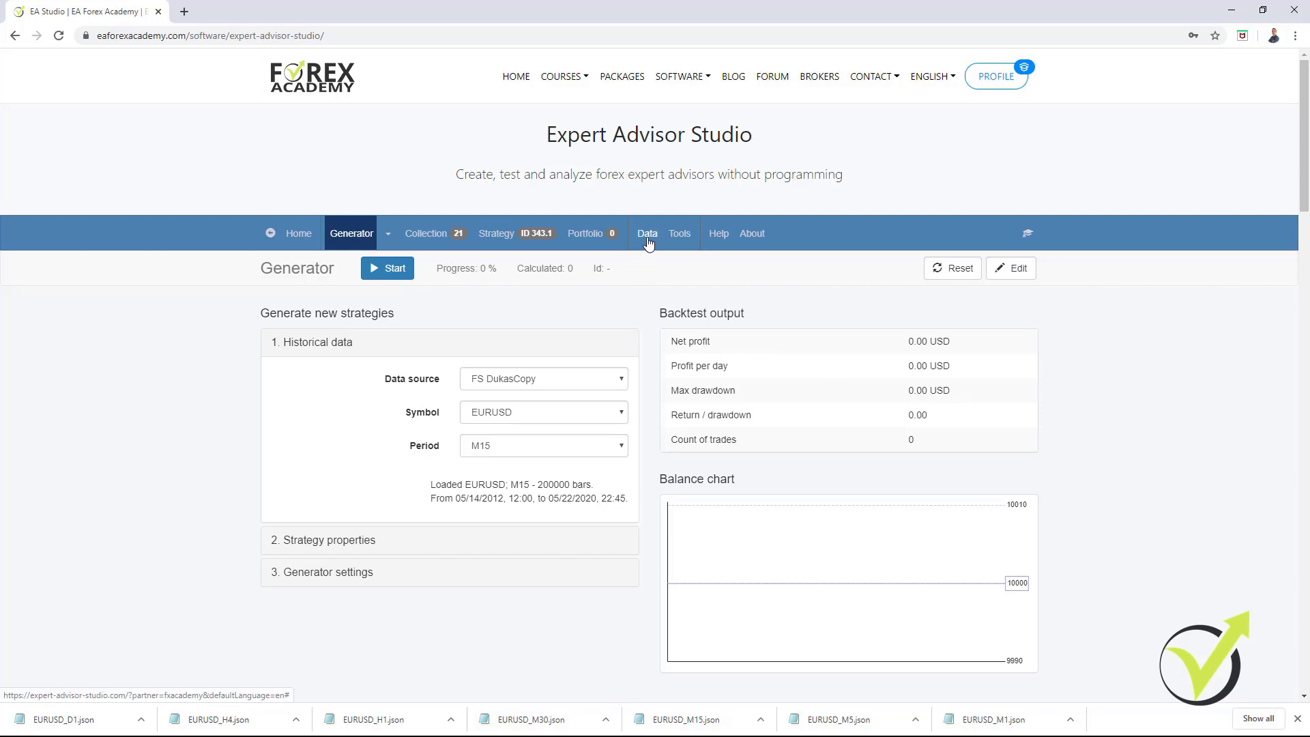
{"action": "left_click", "coordinate": [678, 243]}
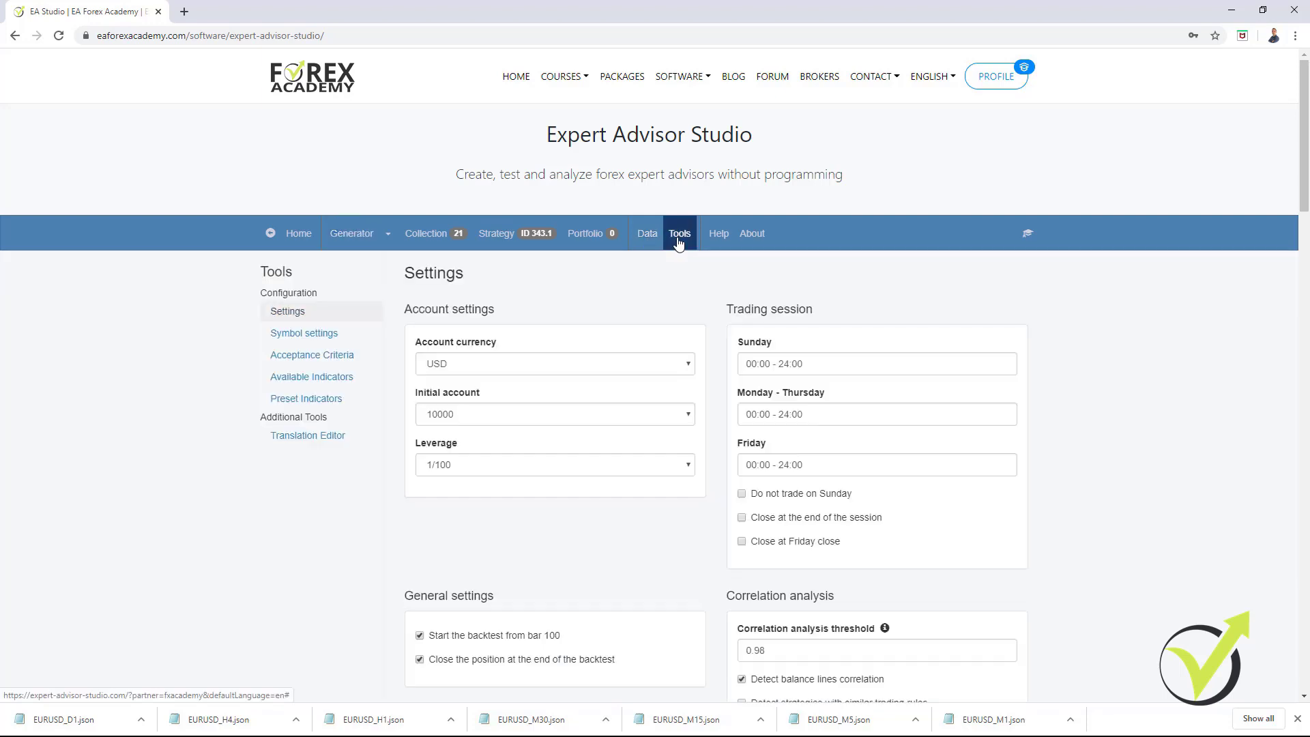
In Symbol settings, select FS DukasCopy EURUSD and switch its settings source to Custom symbol settings
{"action": "left_click", "coordinate": [303, 333]}
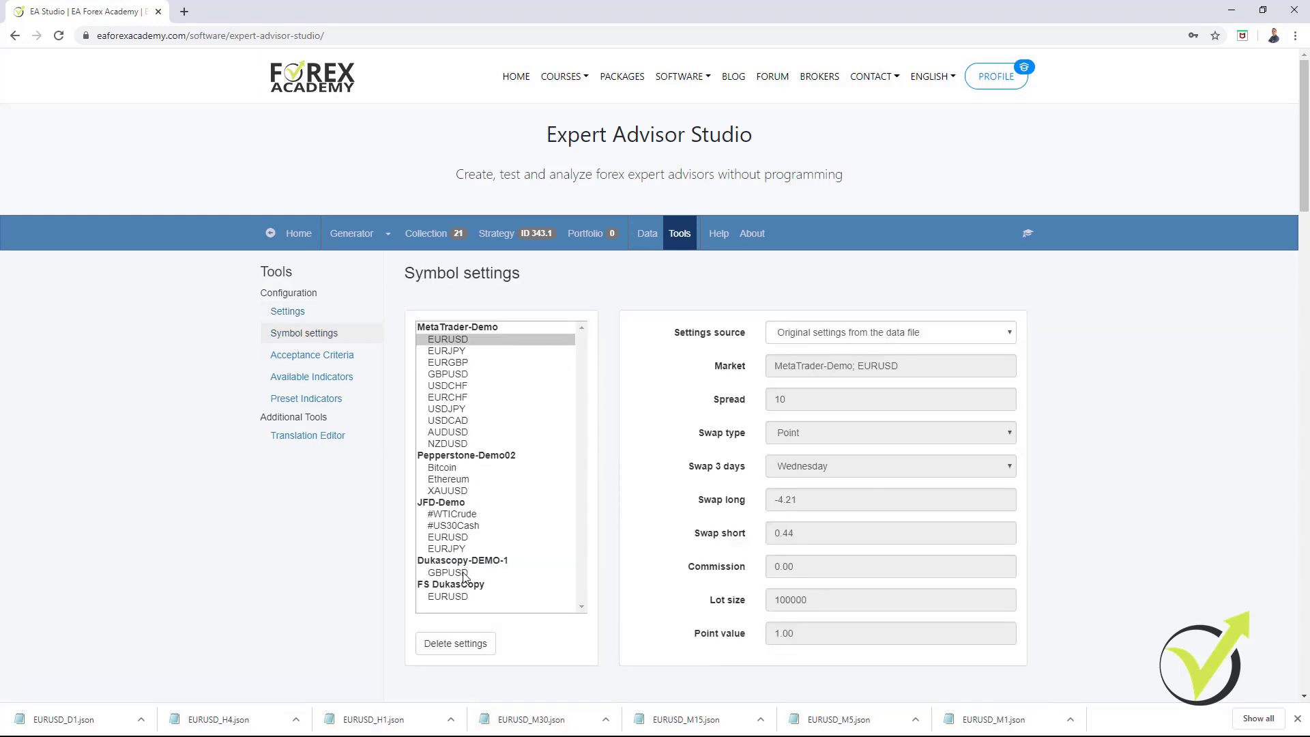
{"action": "left_click", "coordinate": [451, 597]}
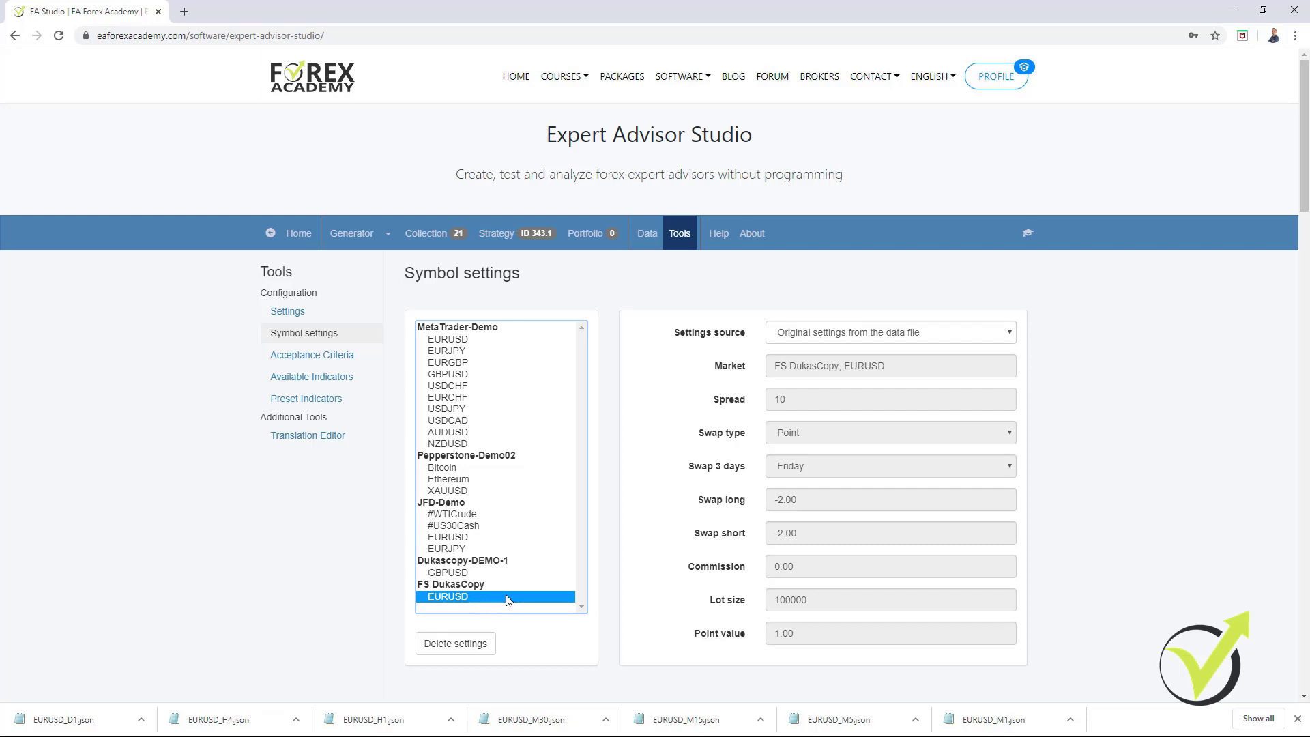
{"action": "left_click", "coordinate": [808, 332]}
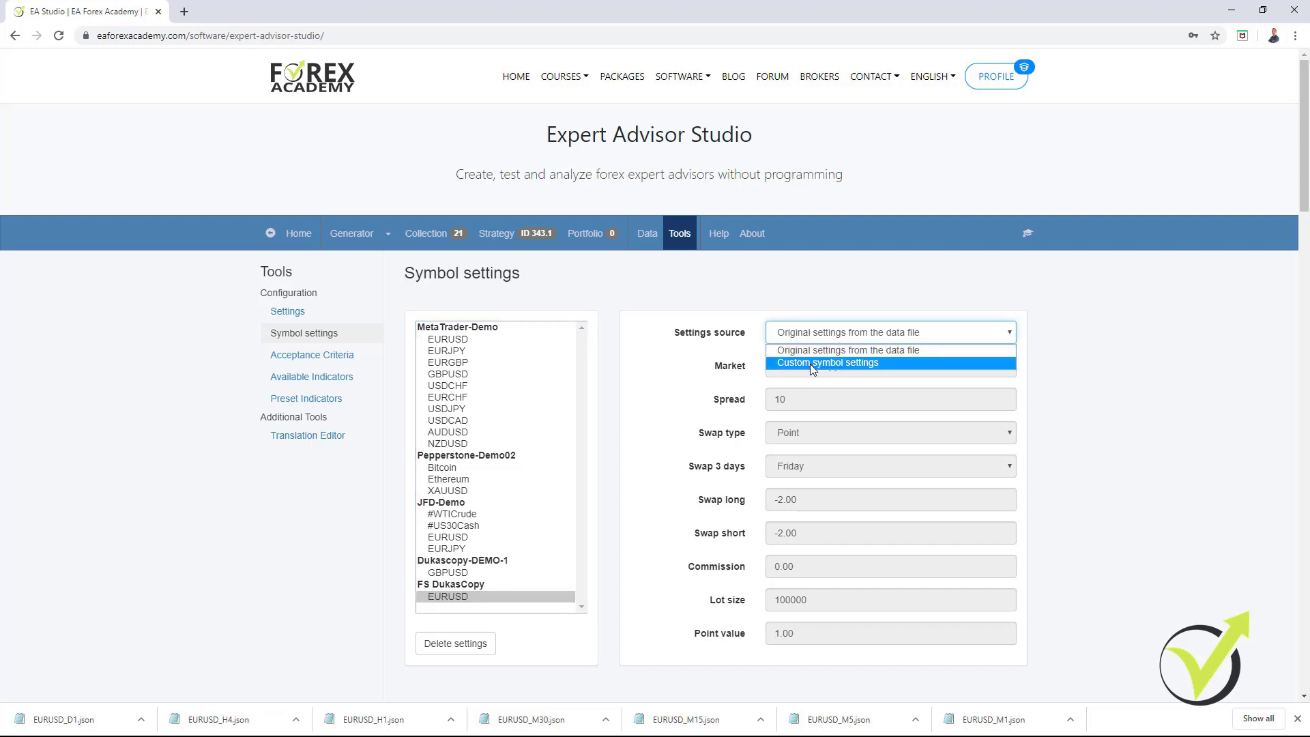
{"action": "left_click", "coordinate": [810, 363]}
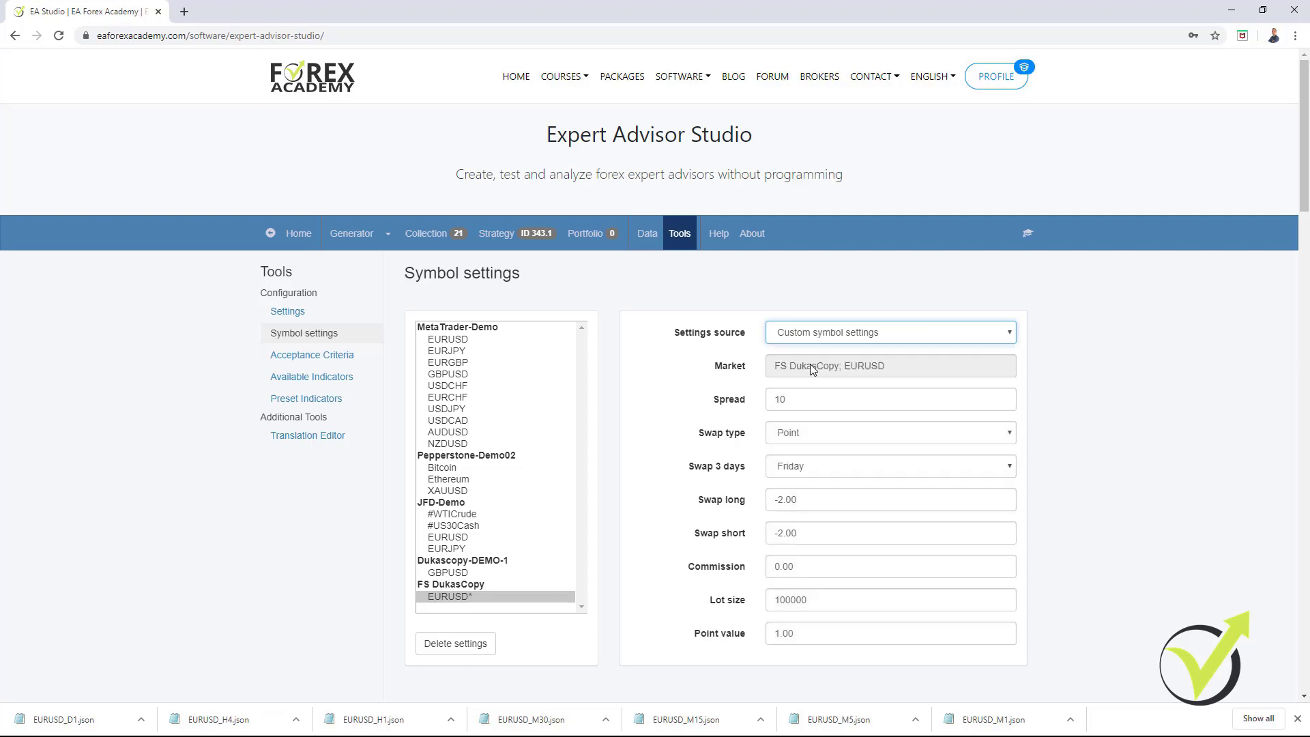
Review the available swap type options, then switch over to the MetaTrader 4 terminal
{"action": "left_click", "coordinate": [806, 398]}
{"action": "left_click", "coordinate": [812, 431]}
{"action": "left_click", "coordinate": [814, 429]}
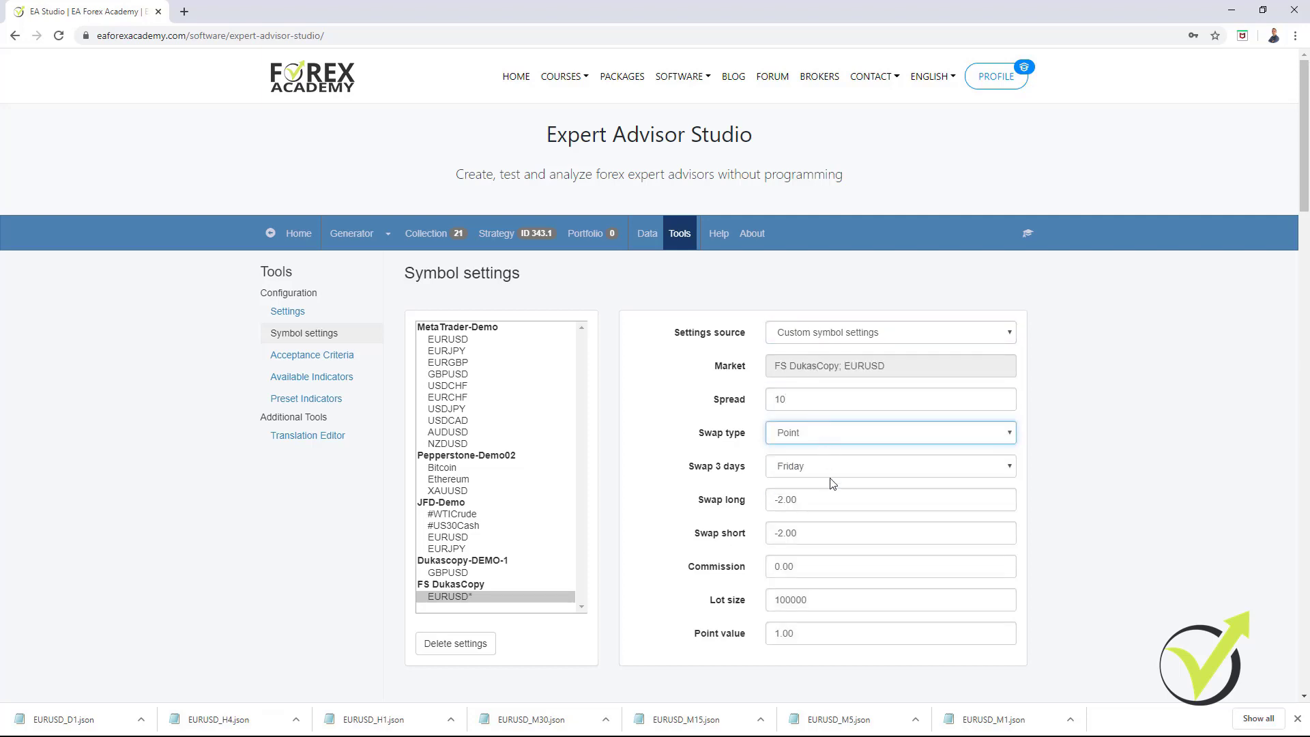
{"action": "mouse_move", "coordinate": [886, 500]}
{"action": "key", "text": "alt+Tab"}
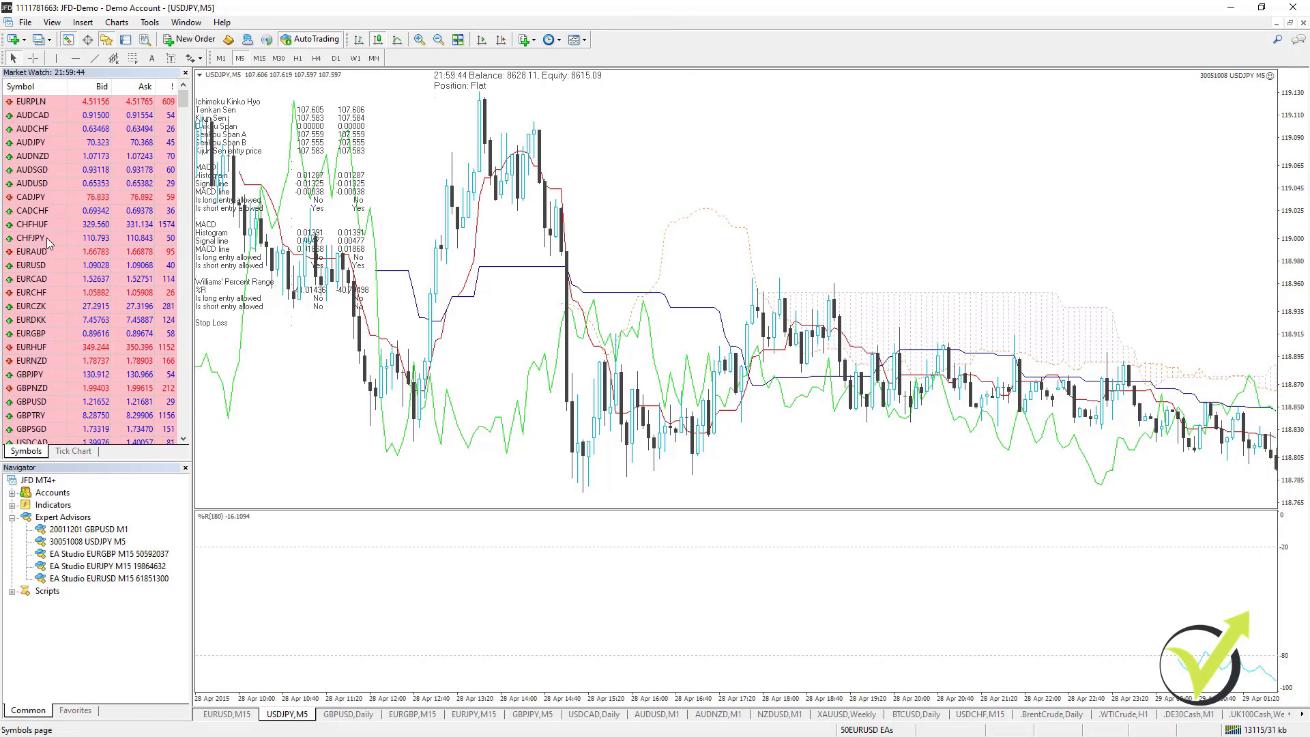
View the broker's EURUSD contract specification from Market Watch and close it
{"action": "left_click", "coordinate": [31, 265]}
{"action": "right_click", "coordinate": [31, 269]}
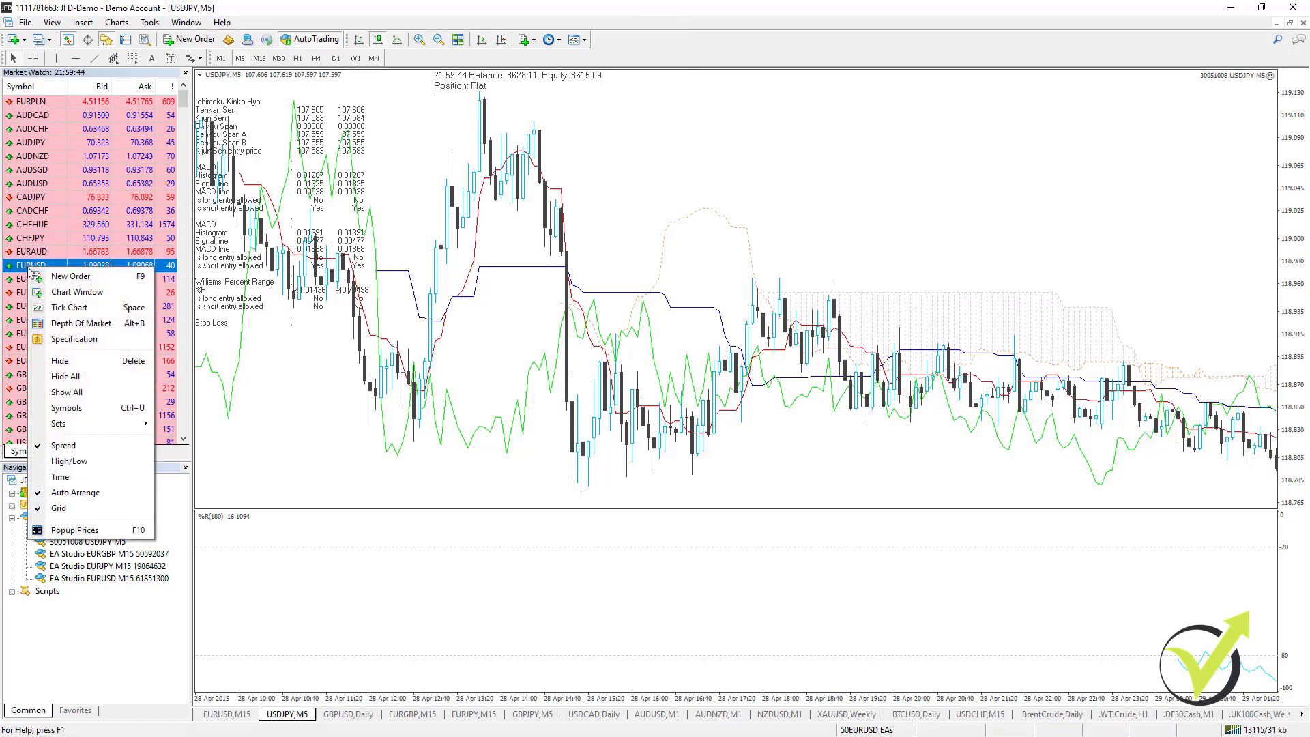
{"action": "left_click", "coordinate": [74, 339]}
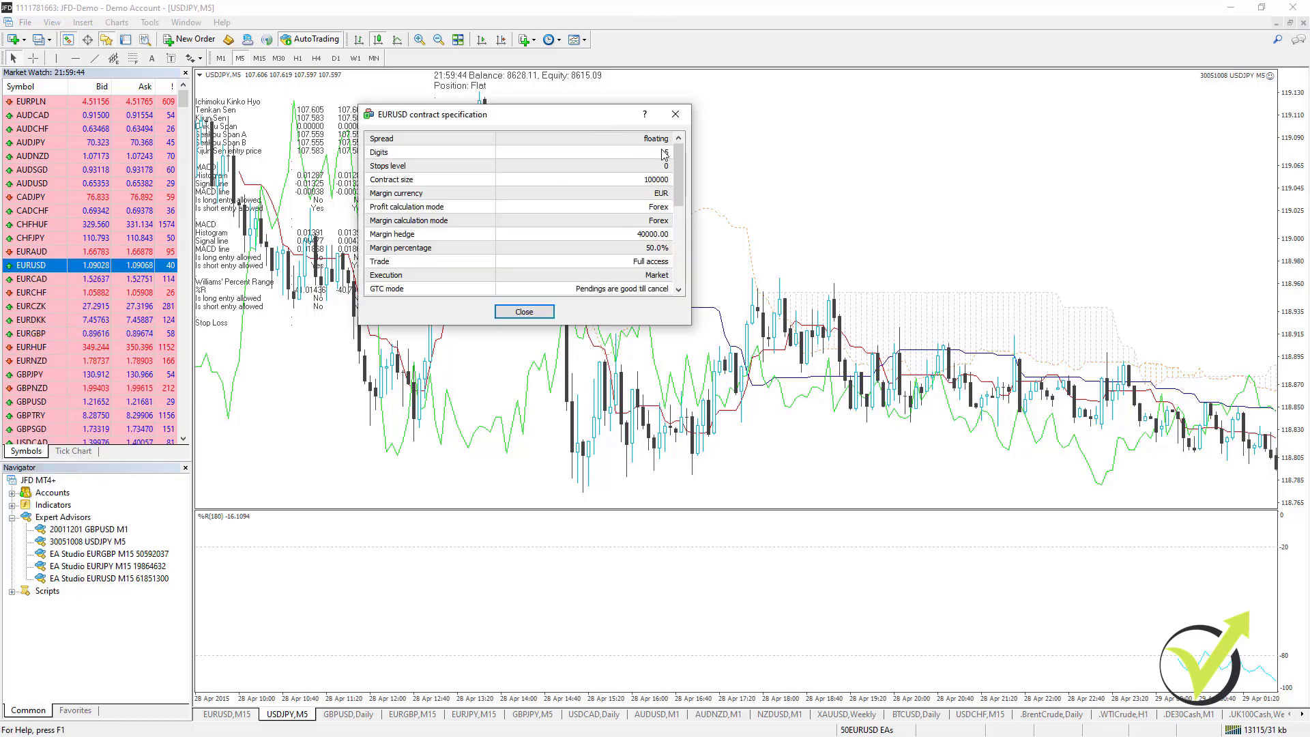
{"action": "left_click_drag", "start_coordinate": [681, 172], "coordinate": [684, 233]}
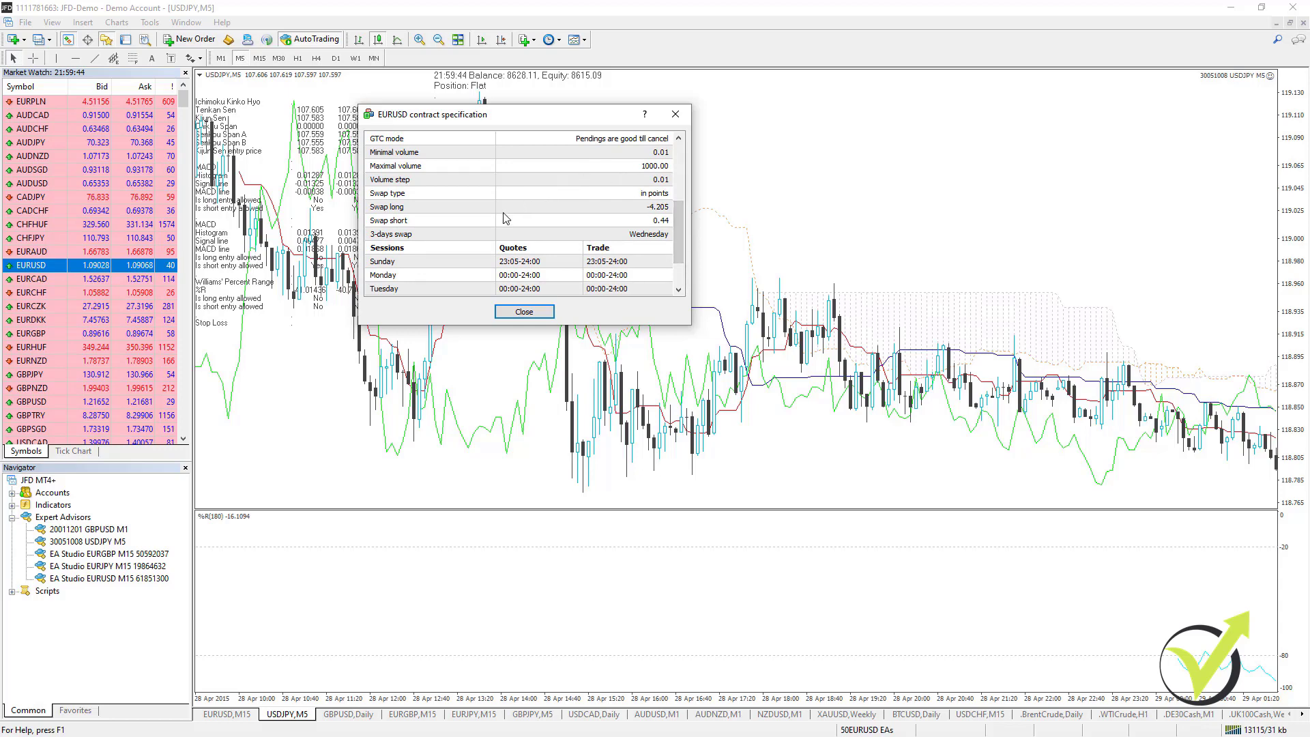
{"action": "key", "text": "Escape"}
Restore the MT4 terminal to a smaller window and move it toward the top-left
{"action": "double_click", "coordinate": [451, 9]}
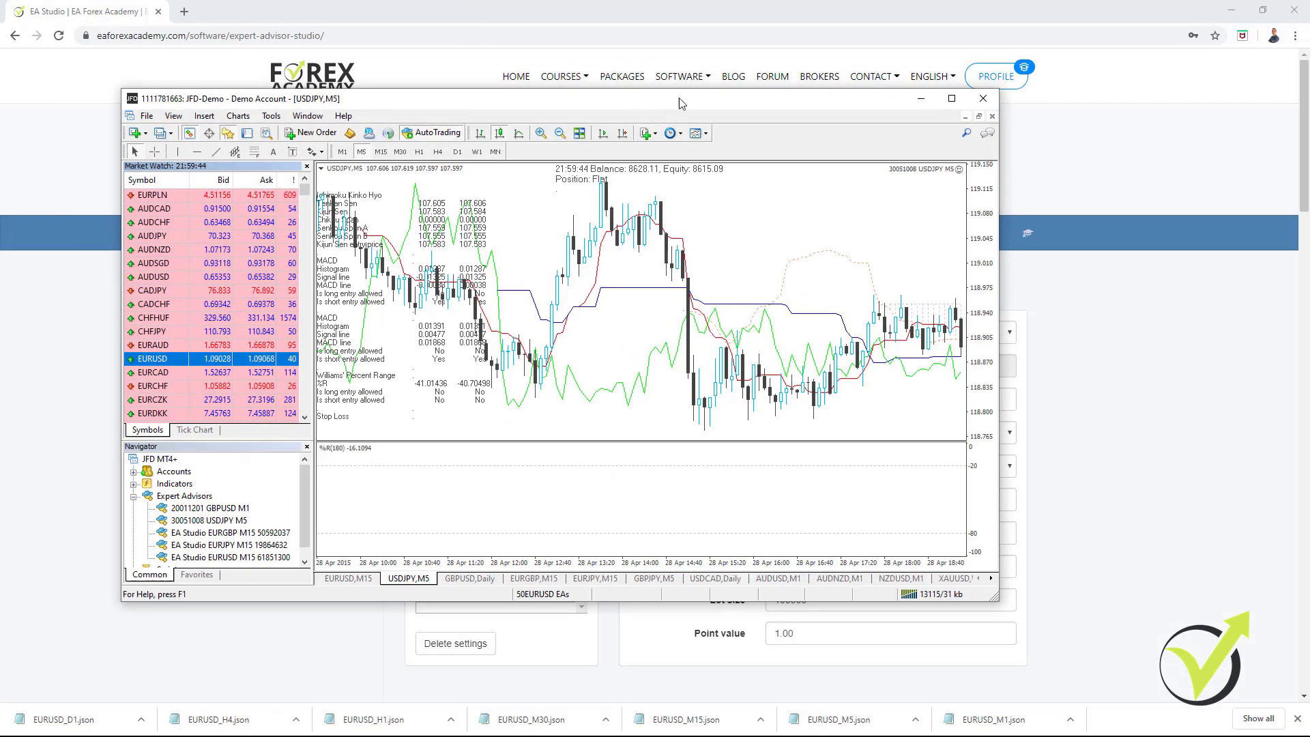
{"action": "left_click_drag", "start_coordinate": [696, 101], "coordinate": [554, 15]}
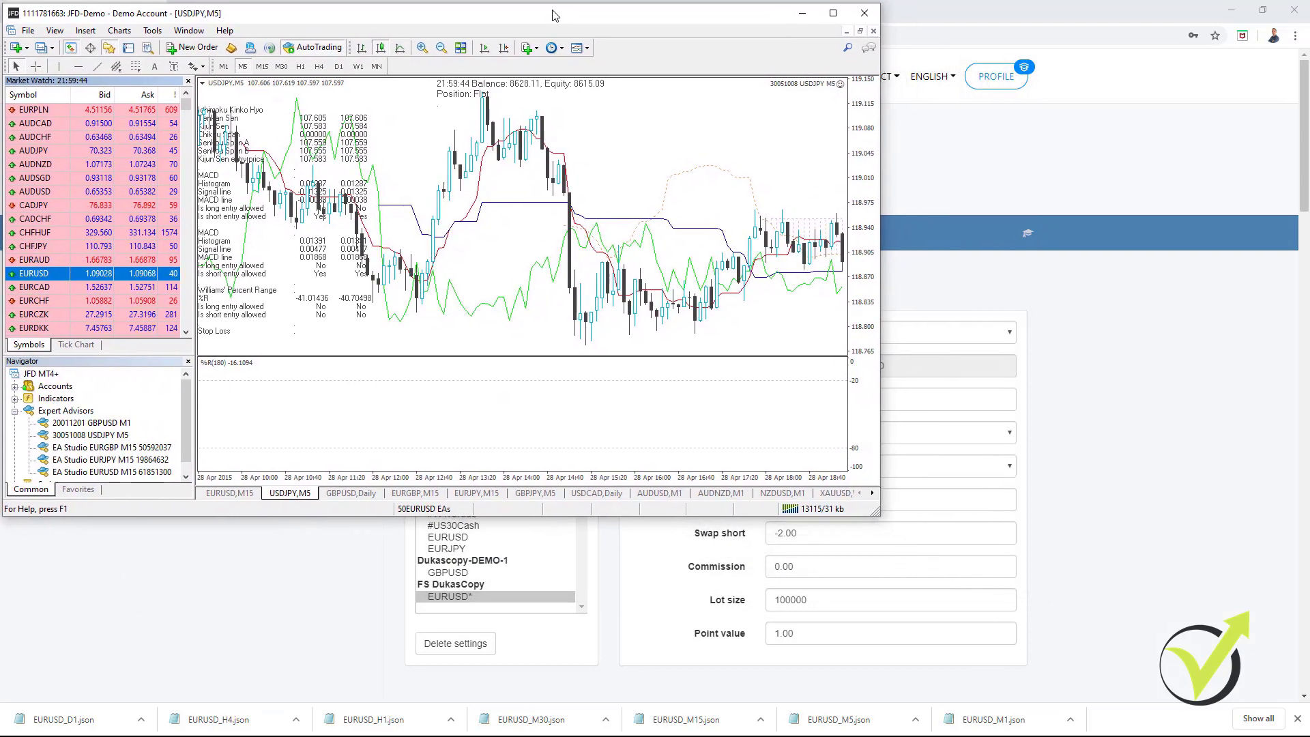
Resize the terminal narrow and tall so the EURUSD specification sits beside EA Studio's symbol settings
{"action": "mouse_move", "coordinate": [879, 515]}
{"action": "left_mouse_down"}
{"action": "mouse_move", "coordinate": [627, 612]}
{"action": "mouse_move", "coordinate": [582, 700]}
{"action": "mouse_move", "coordinate": [610, 690]}
{"action": "left_mouse_up"}
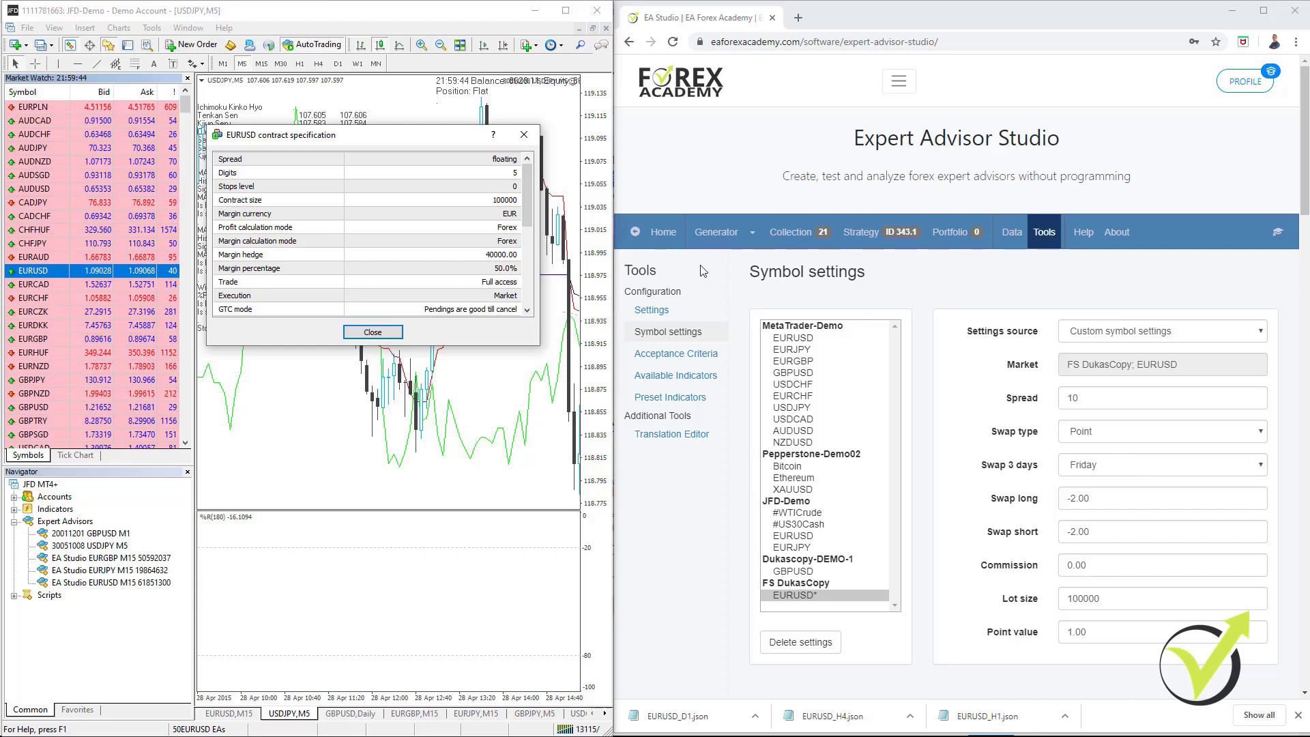
{"action": "left_click_drag", "start_coordinate": [526, 187], "coordinate": [526, 266]}
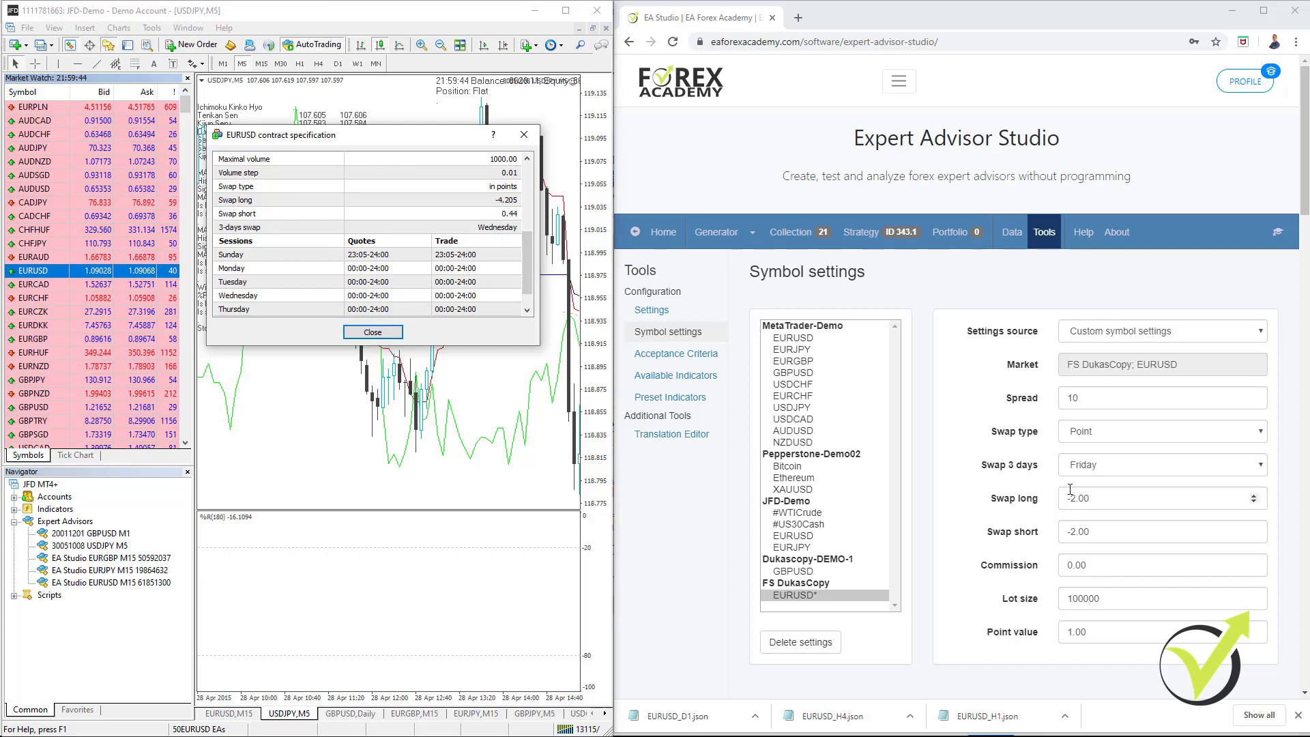
Enter swap long -4.205, swap short 0.44 and commission 6 in the custom EURUSD settings
{"action": "mouse_move", "coordinate": [1115, 499]}
{"action": "left_click_drag", "start_coordinate": [1119, 502], "coordinate": [1072, 497]}
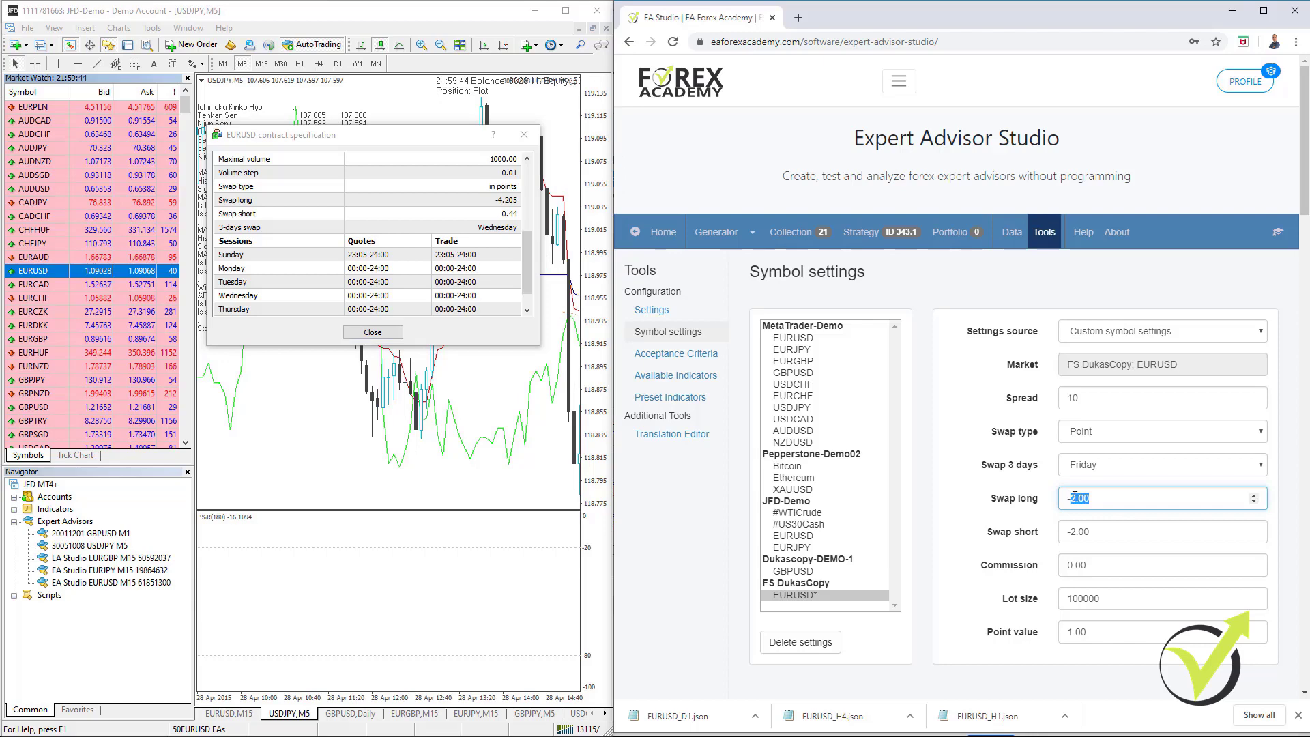
{"action": "type", "text": "4"}
{"action": "type", "text": ".205"}
{"action": "left_click_drag", "start_coordinate": [1111, 531], "coordinate": [1061, 531]}
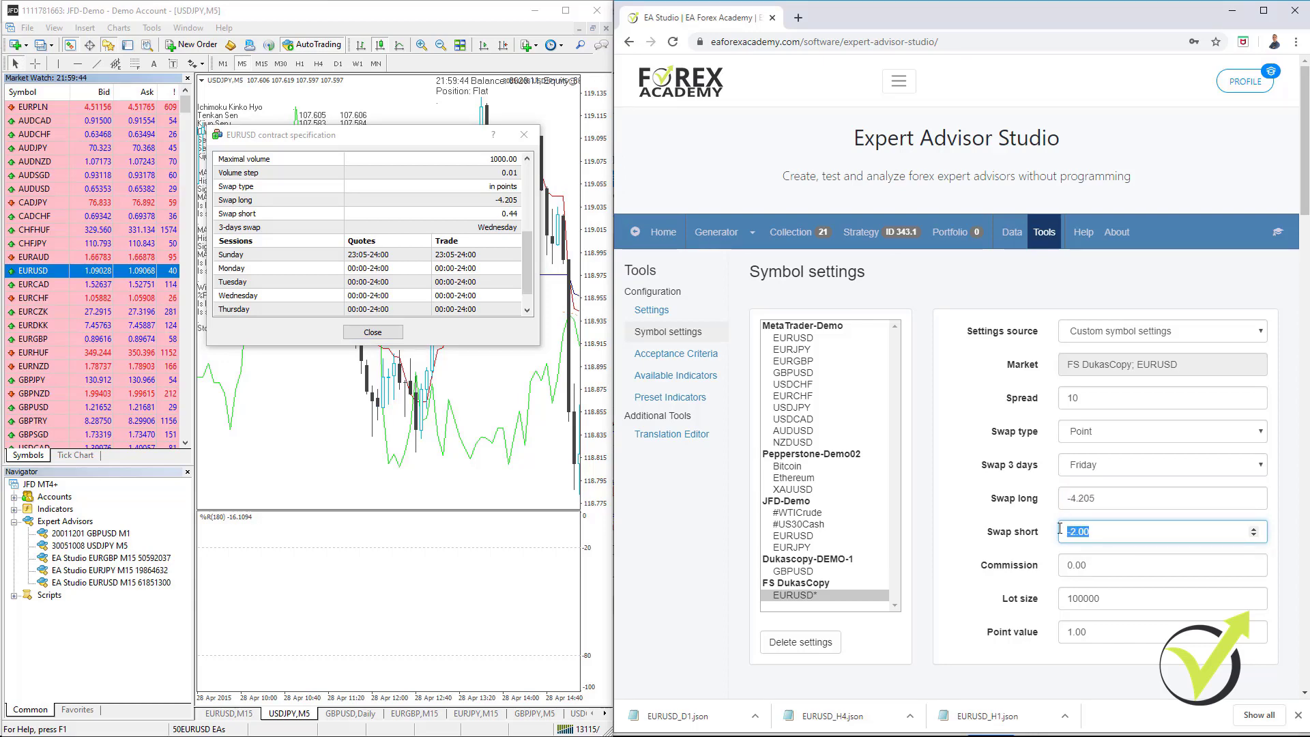
{"action": "type", "text": "0"}
{"action": "type", "text": ".44"}
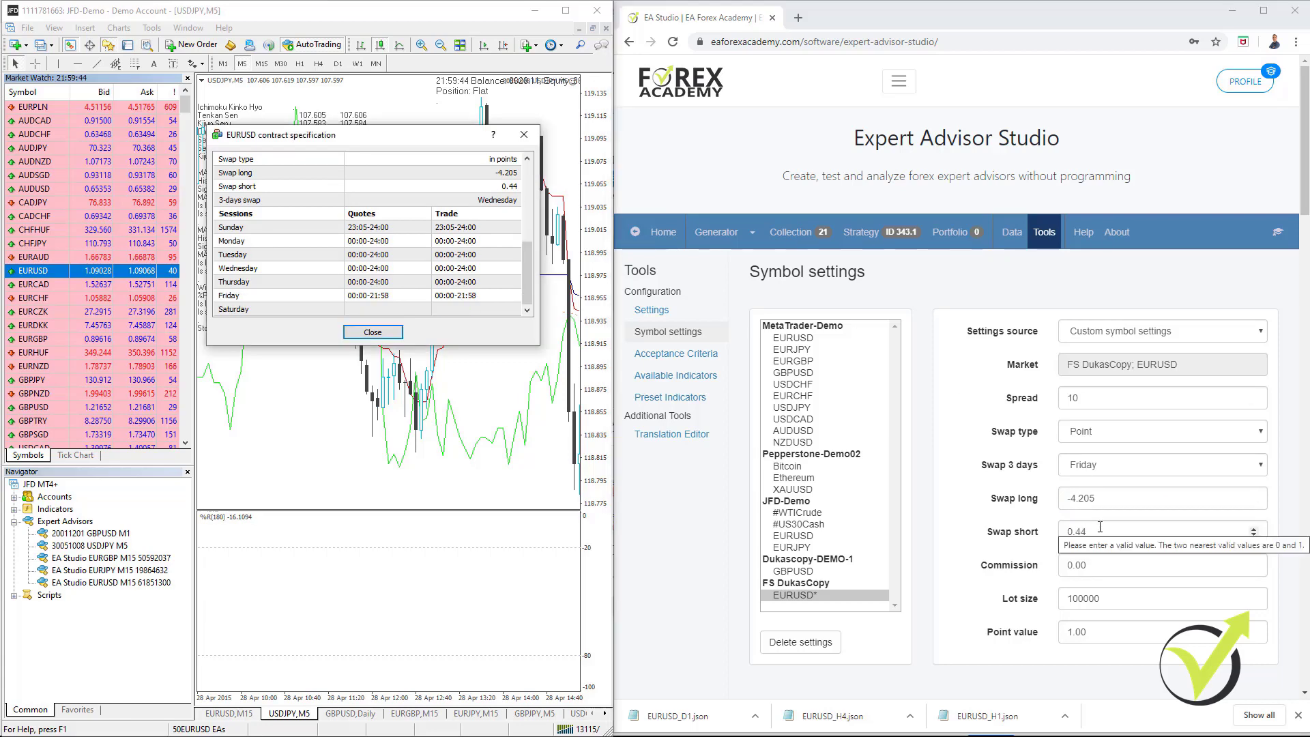
{"action": "left_click", "coordinate": [1102, 562]}
{"action": "left_click_drag", "start_coordinate": [1101, 563], "coordinate": [1061, 564]}
{"action": "type", "text": "6"}
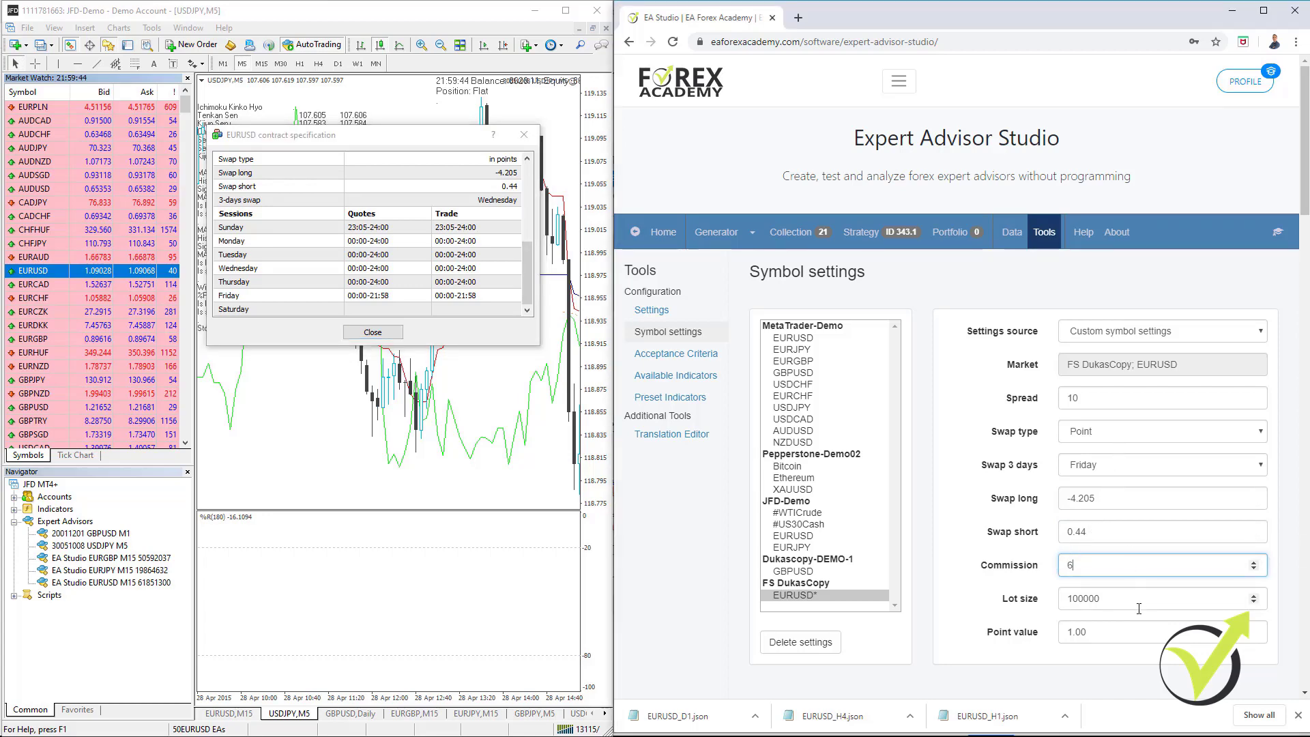
Check the 100000 lot size and swap type against the broker's contract specification
{"action": "left_click", "coordinate": [1126, 600]}
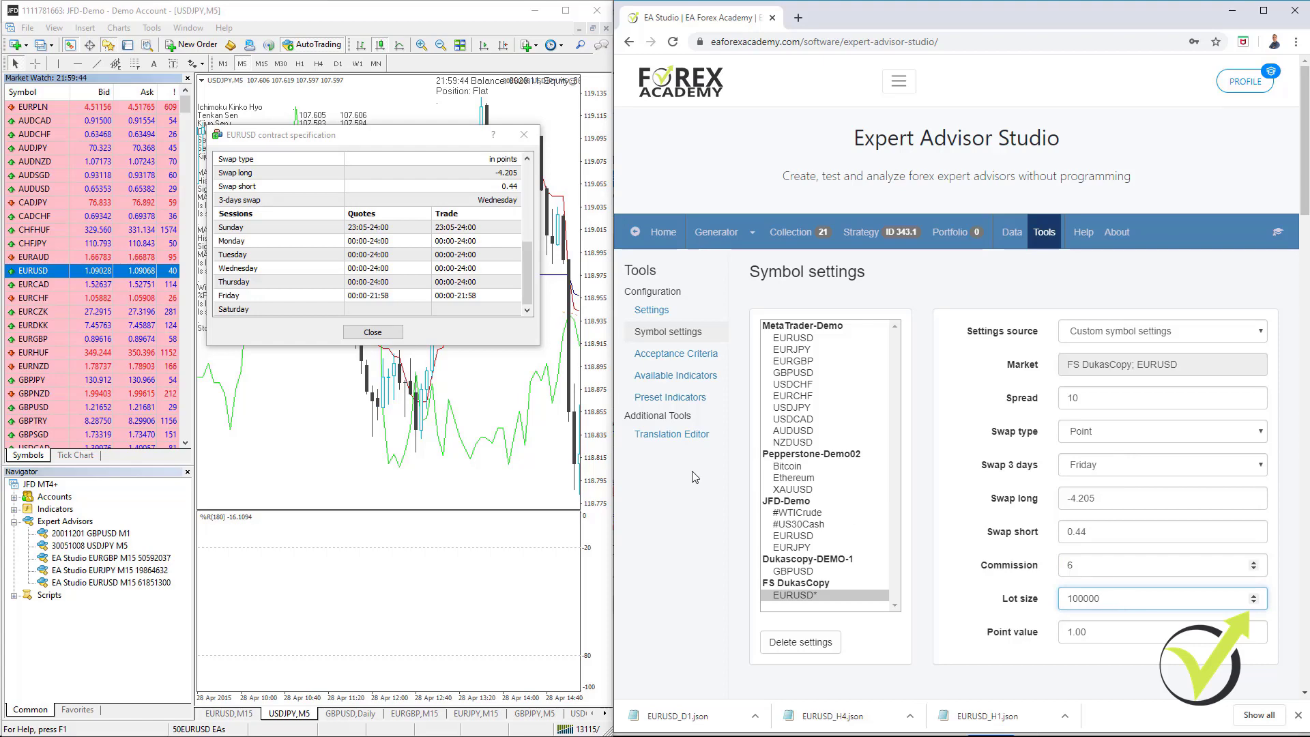
{"action": "left_click", "coordinate": [527, 262]}
{"action": "left_click_drag", "start_coordinate": [527, 261], "coordinate": [513, 175]}
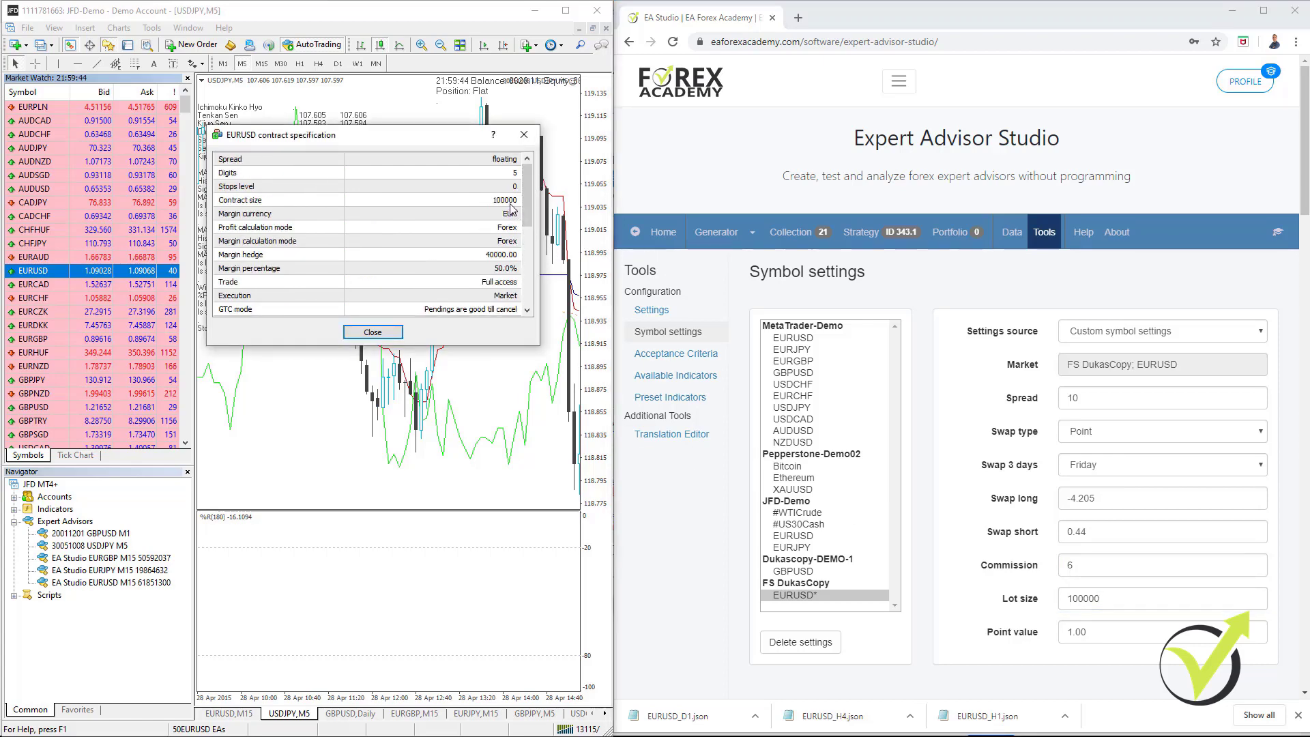
{"action": "scroll", "coordinate": [527, 205], "scroll_direction": "down", "scroll_amount": 1}
{"action": "scroll", "coordinate": [545, 200], "scroll_direction": "down", "scroll_amount": 4}
{"action": "scroll", "coordinate": [545, 200], "scroll_direction": "down", "scroll_amount": 2}
{"action": "left_click", "coordinate": [1048, 420]}
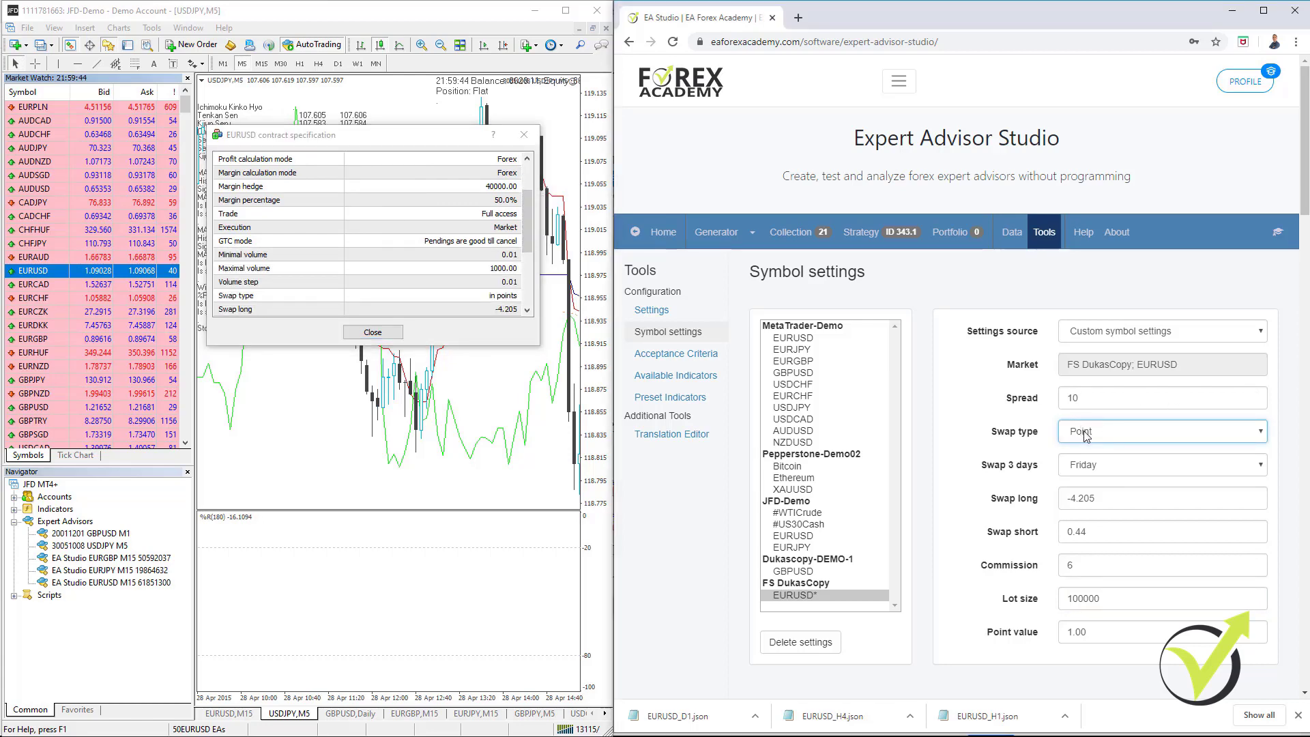
{"action": "left_click", "coordinate": [531, 217]}
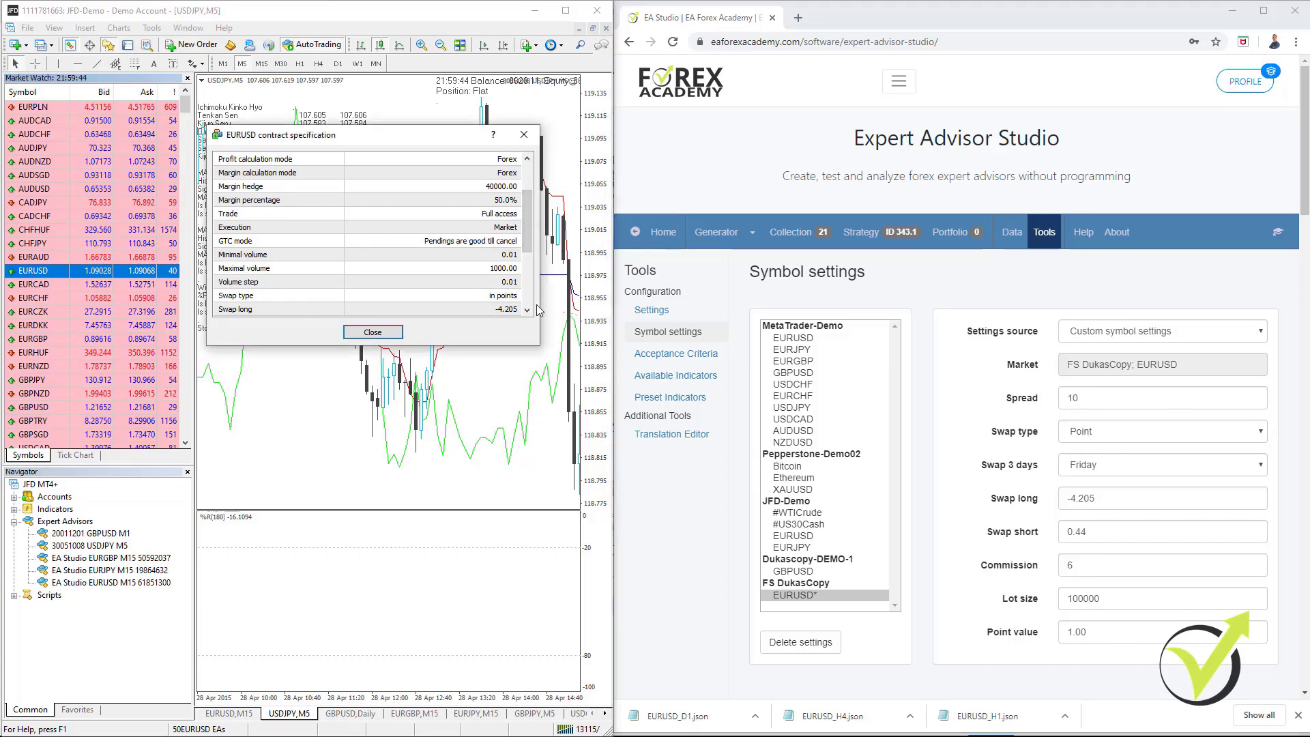
Apply the custom JFD values (commission 6.00, swaps -4.21/0.44, Friday triple swap) to the FS DukasCopy EURUSD symbol
{"action": "left_click", "coordinate": [1262, 10]}
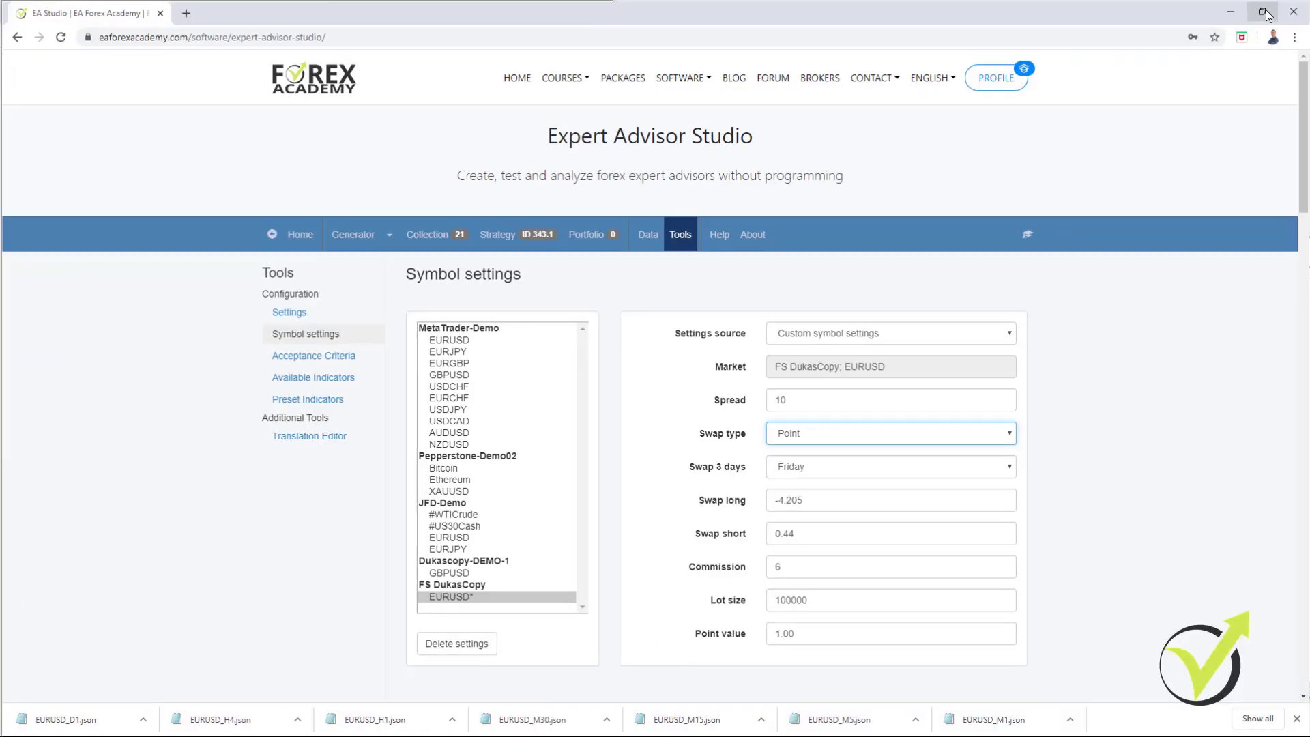
{"action": "scroll", "coordinate": [921, 410], "scroll_direction": "down", "scroll_amount": 2}
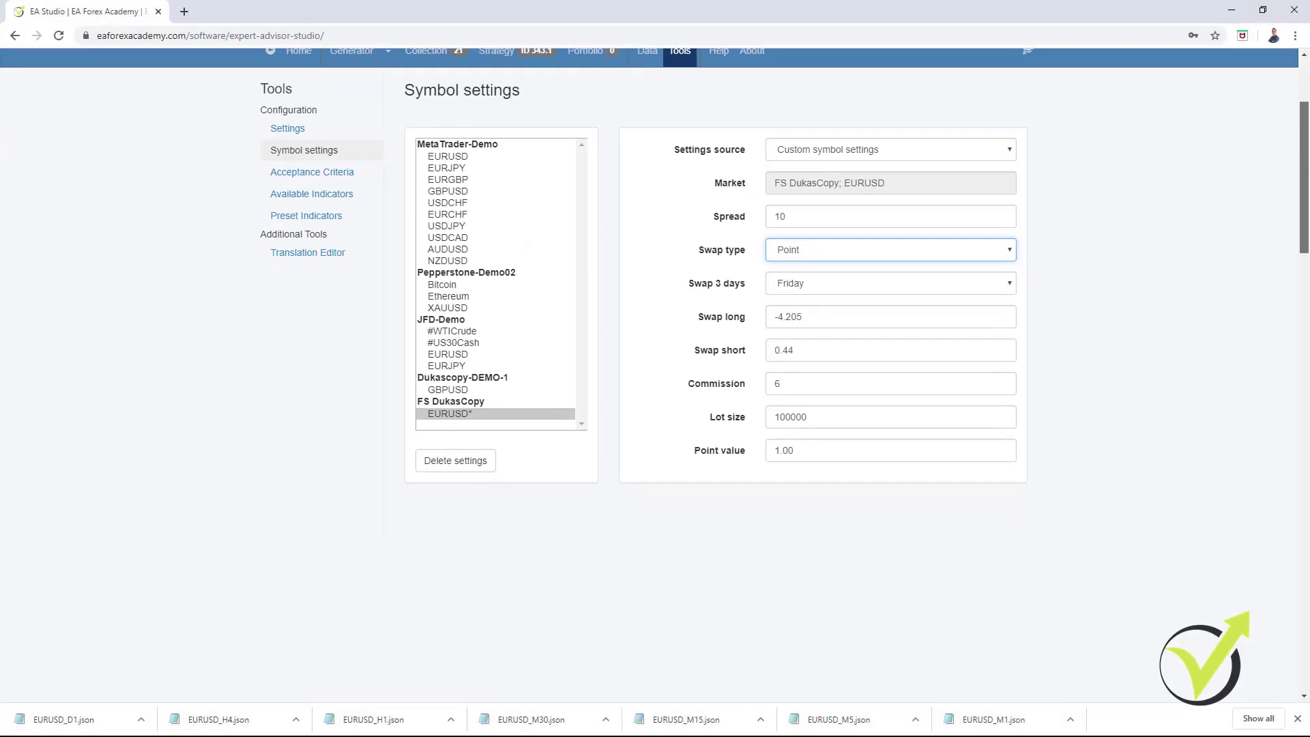
{"action": "left_click", "coordinate": [1093, 290]}
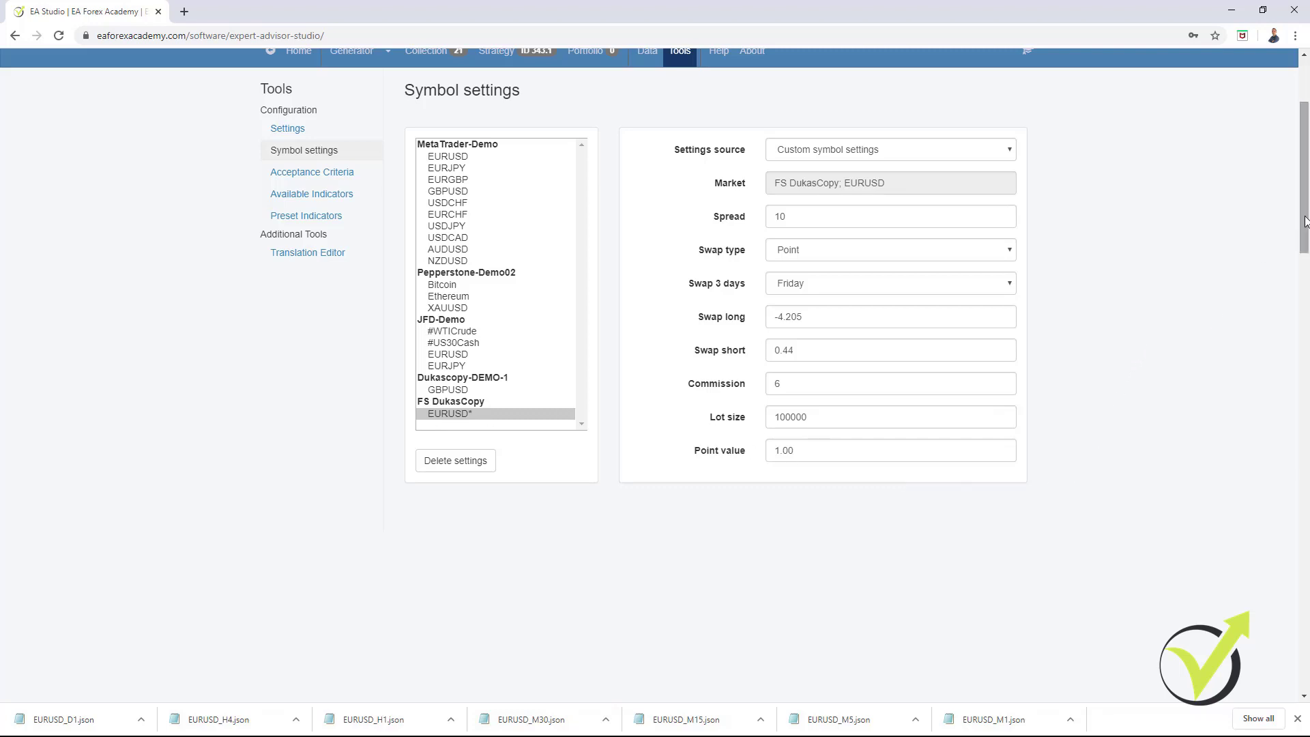
{"action": "scroll", "coordinate": [1306, 220], "scroll_direction": "up", "scroll_amount": 1}
{"action": "left_click", "coordinate": [573, 170]}
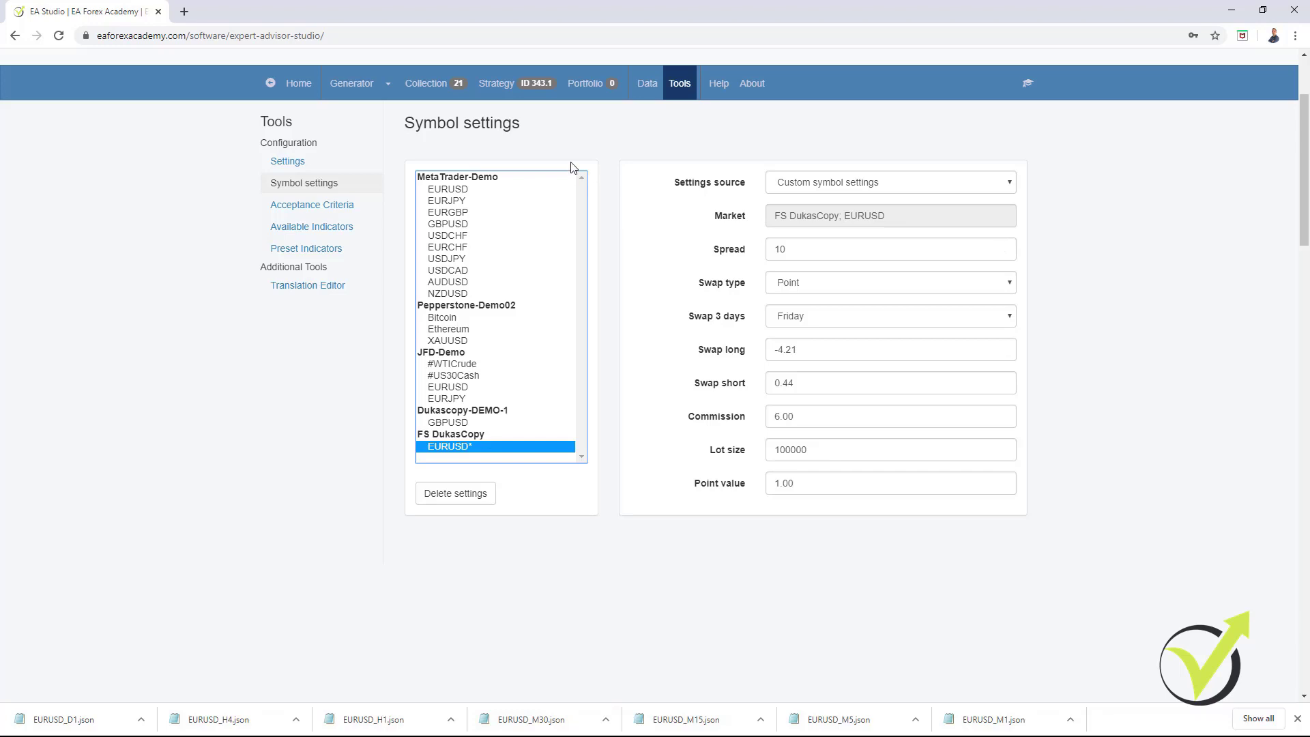
Switch the editor's data source to FS DukasCopy, backtesting EURUSD M15 to a -1536.51 USD net loss
{"action": "left_click", "coordinate": [533, 88]}
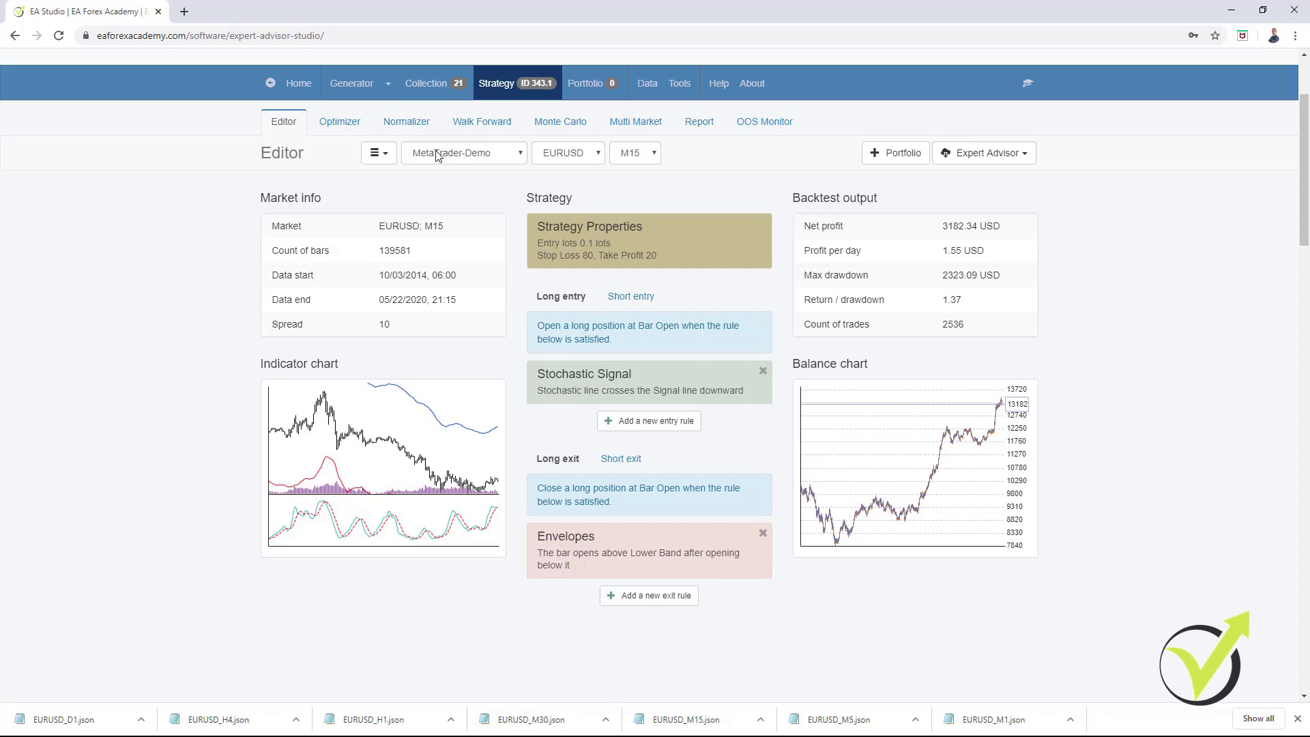
{"action": "left_click", "coordinate": [483, 156]}
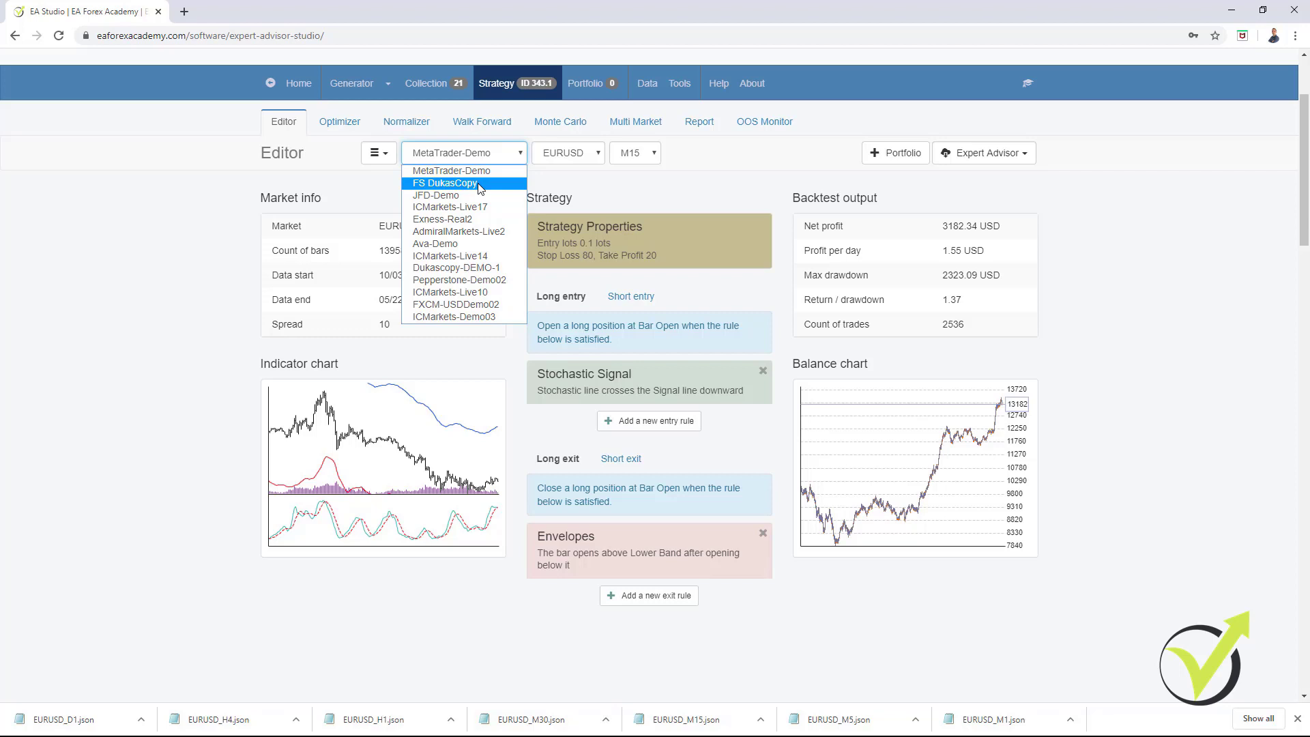
{"action": "left_click", "coordinate": [480, 185]}
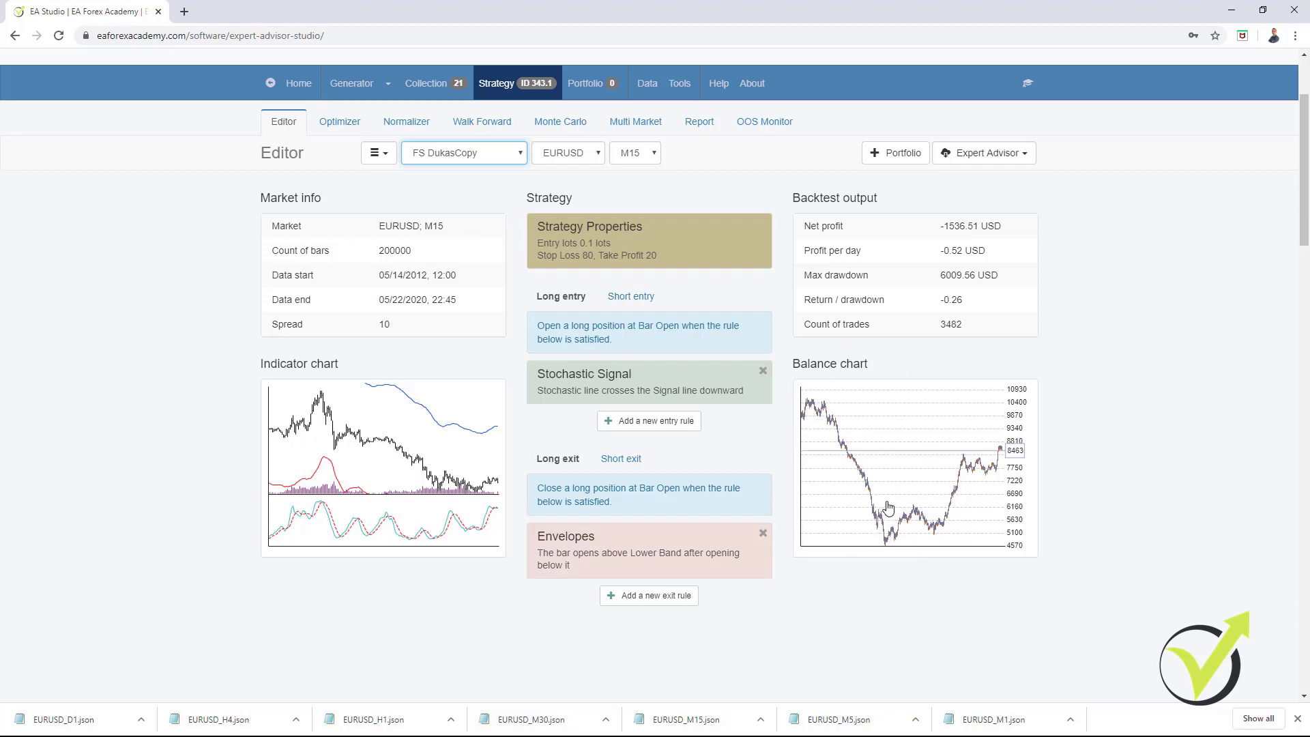
Compare the backtest on MetaTrader-Demo data (3182.34 USD profit) against FS DukasCopy data again
{"action": "left_click", "coordinate": [466, 152]}
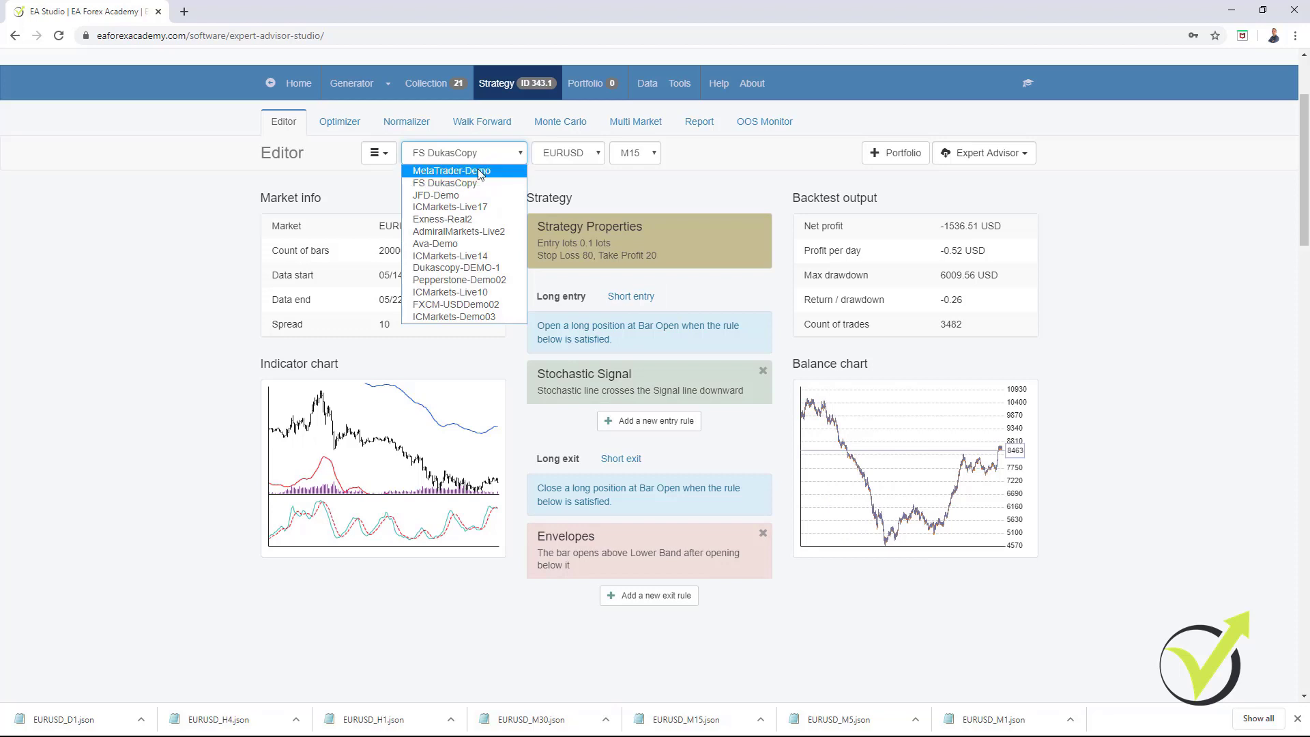
{"action": "left_click", "coordinate": [479, 171]}
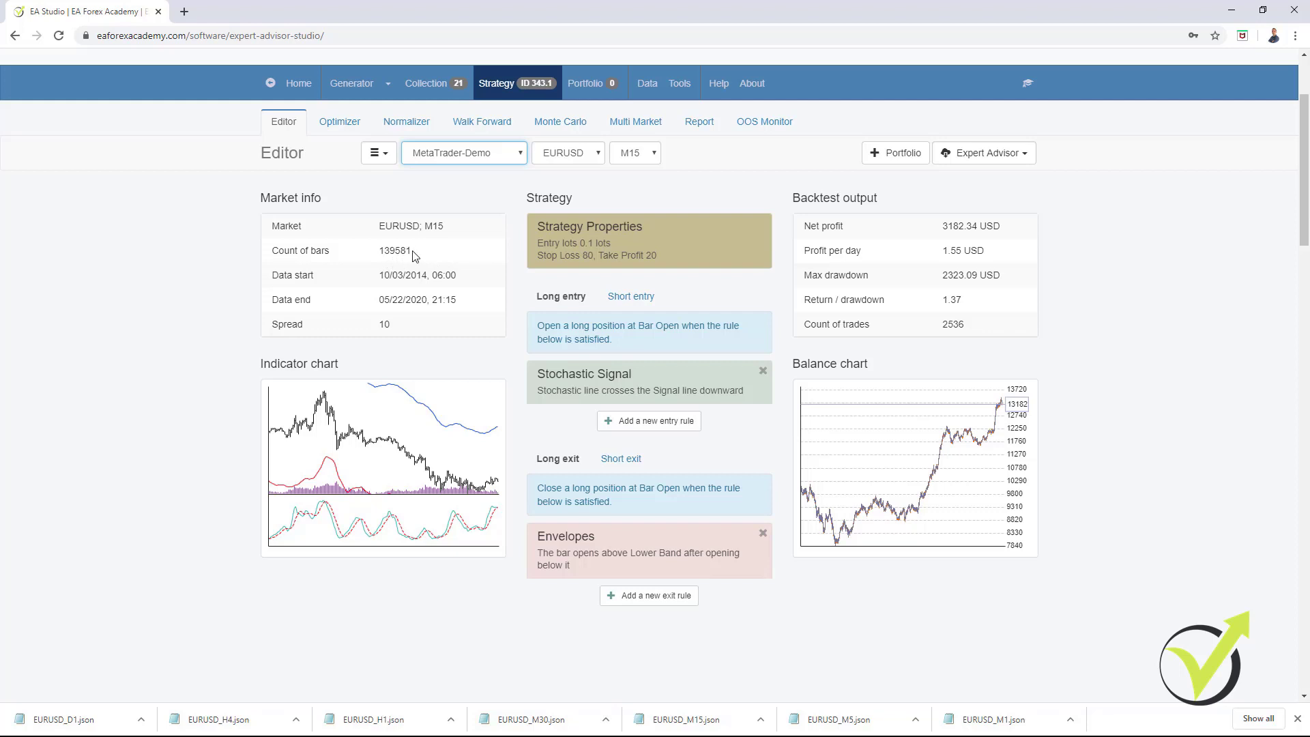
{"action": "left_click", "coordinate": [489, 155]}
{"action": "left_click", "coordinate": [466, 179]}
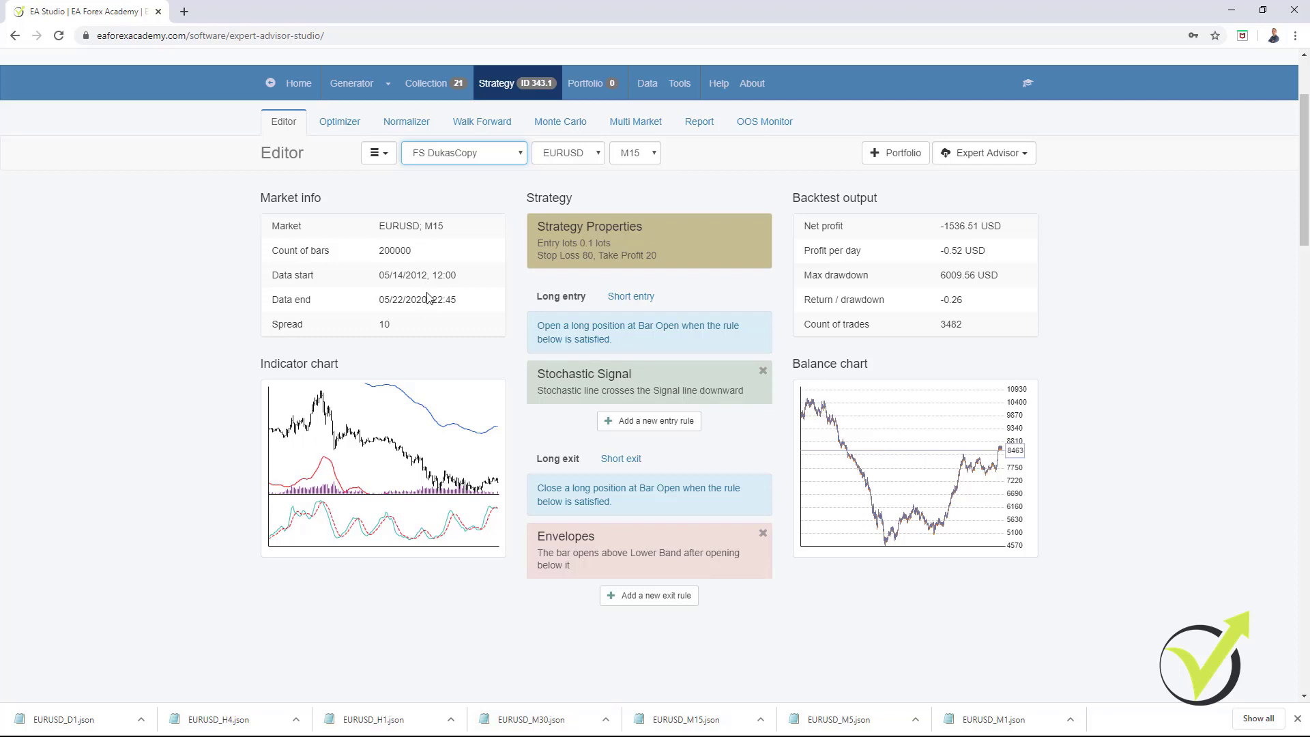
Return the EURUSD M15 backtest to the MetaTrader-Demo data source
{"action": "left_click", "coordinate": [477, 154]}
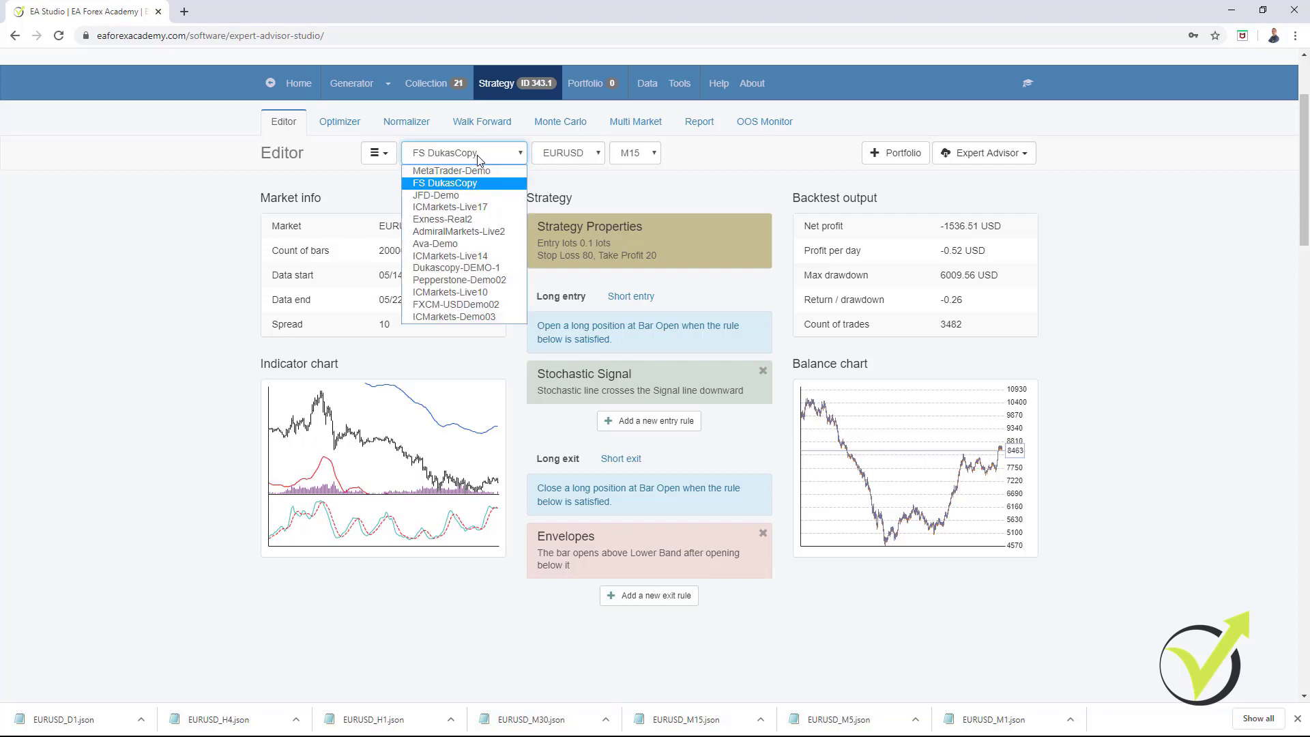
{"action": "left_click", "coordinate": [478, 172]}
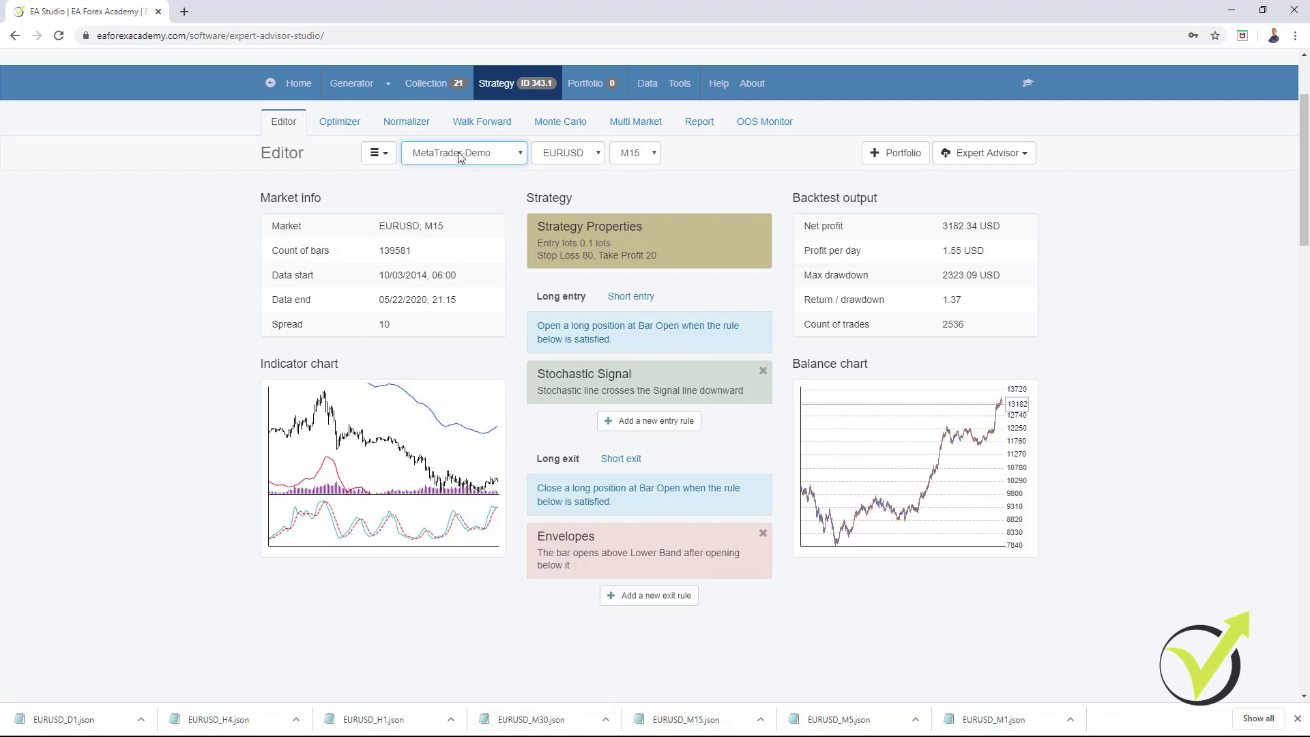
{"action": "scroll", "coordinate": [1257, 205], "scroll_direction": "up", "scroll_amount": 3}
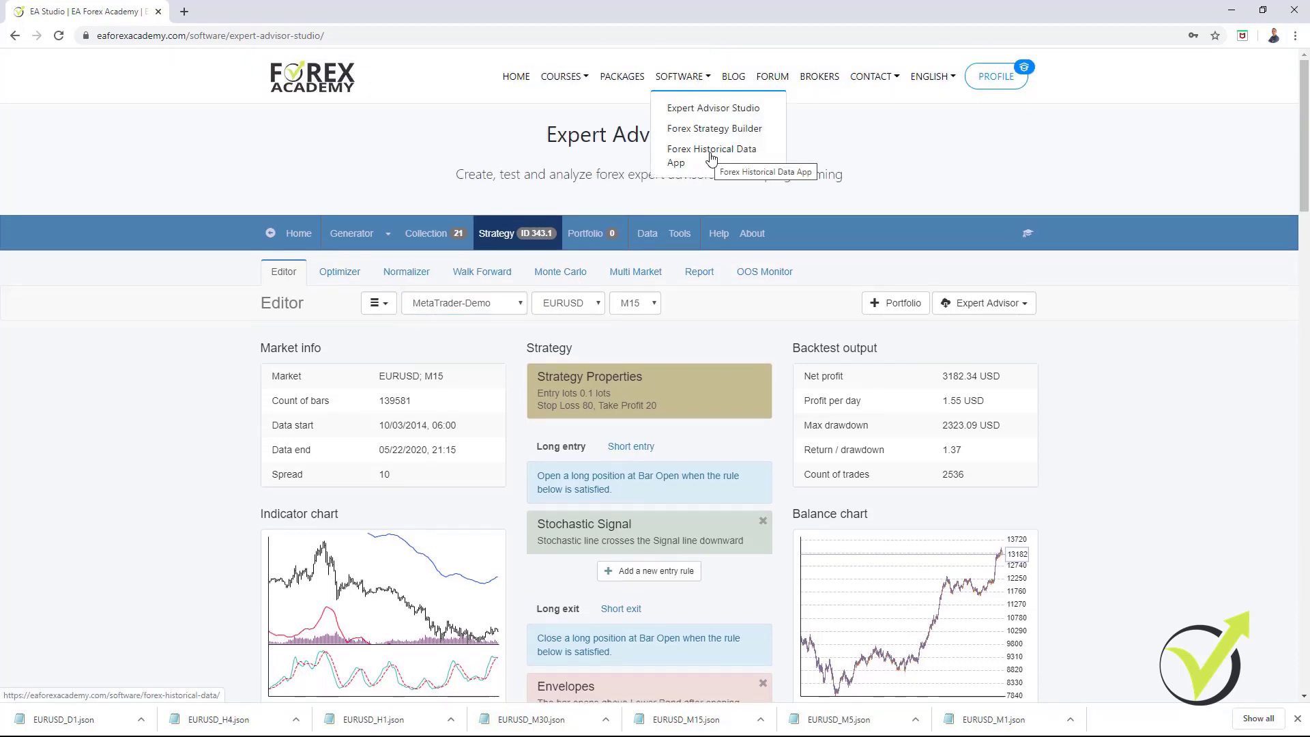
Go through Symbol settings to the Data Import page listing the seven imported FS DukasCopy EURUSD files
{"action": "left_click", "coordinate": [679, 234]}
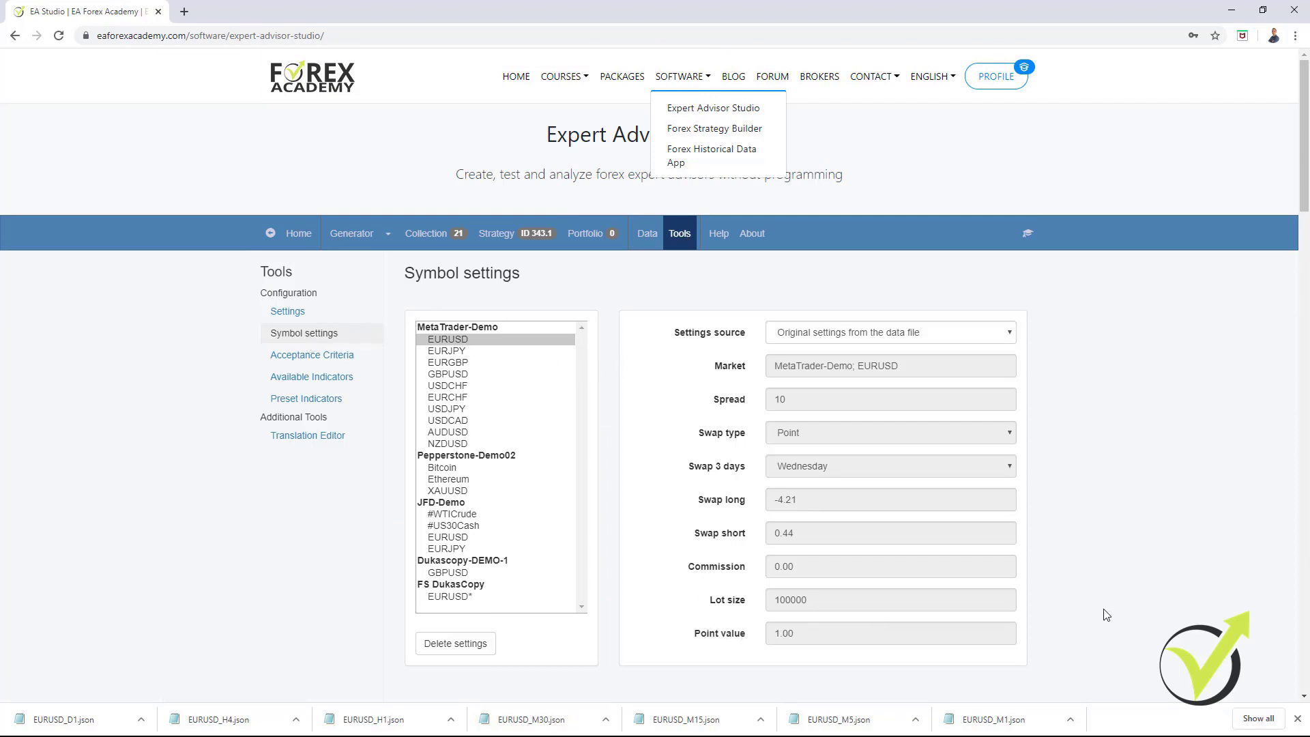
{"action": "left_click_drag", "start_coordinate": [1305, 194], "coordinate": [1303, 197]}
{"action": "left_click", "coordinate": [651, 241]}
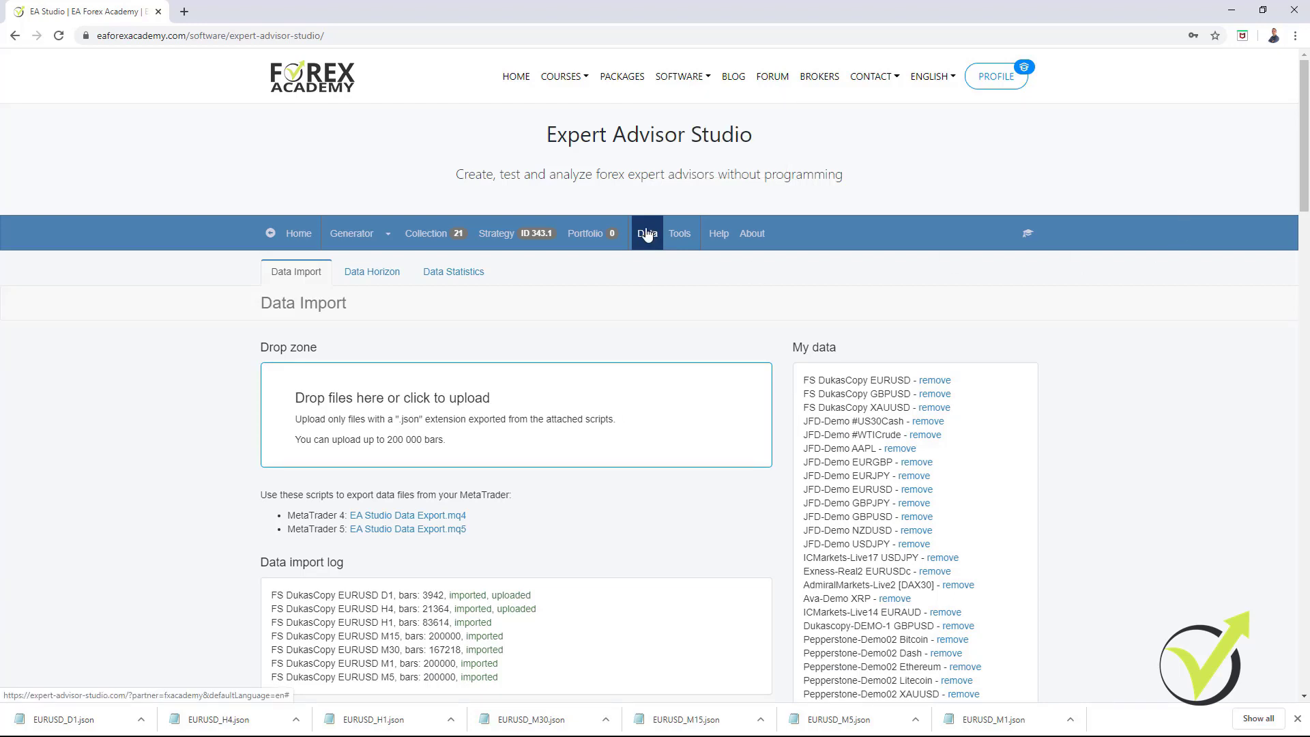
{"action": "left_click", "coordinate": [439, 278]}
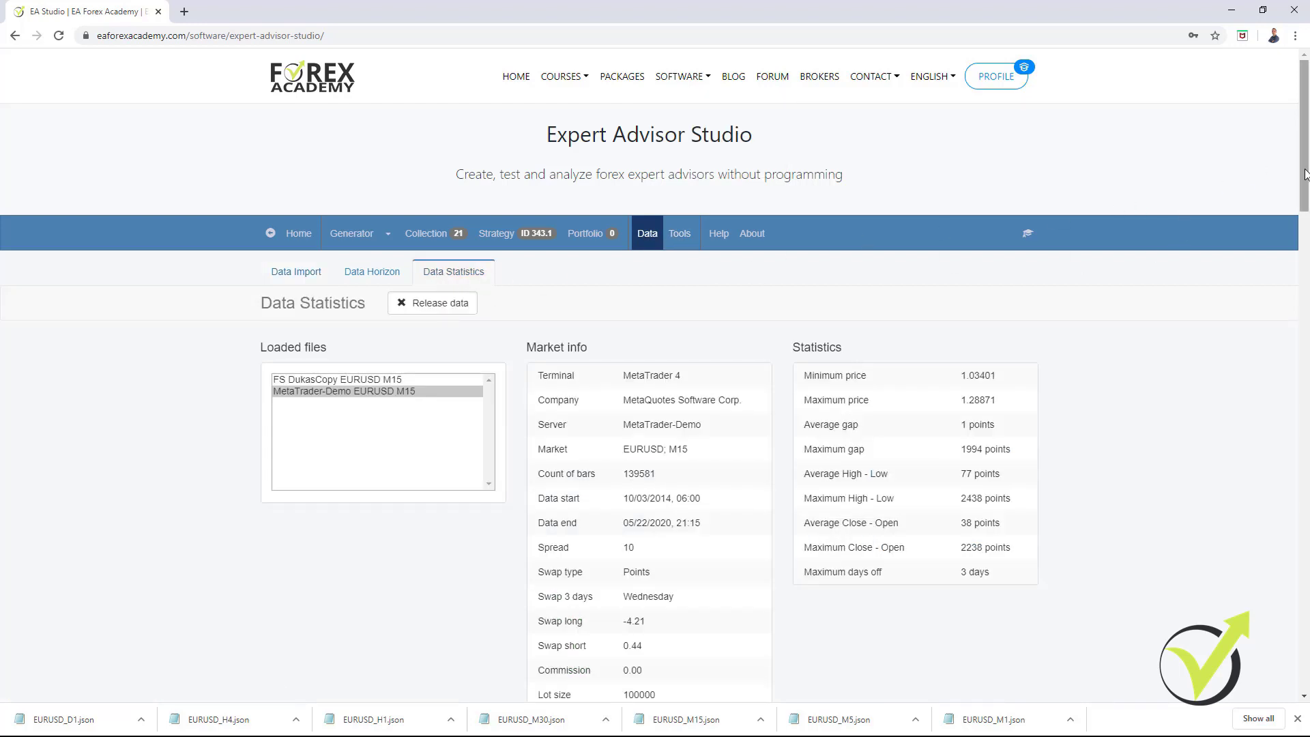
{"action": "scroll", "coordinate": [655, 411], "scroll_direction": "down", "scroll_amount": 1}
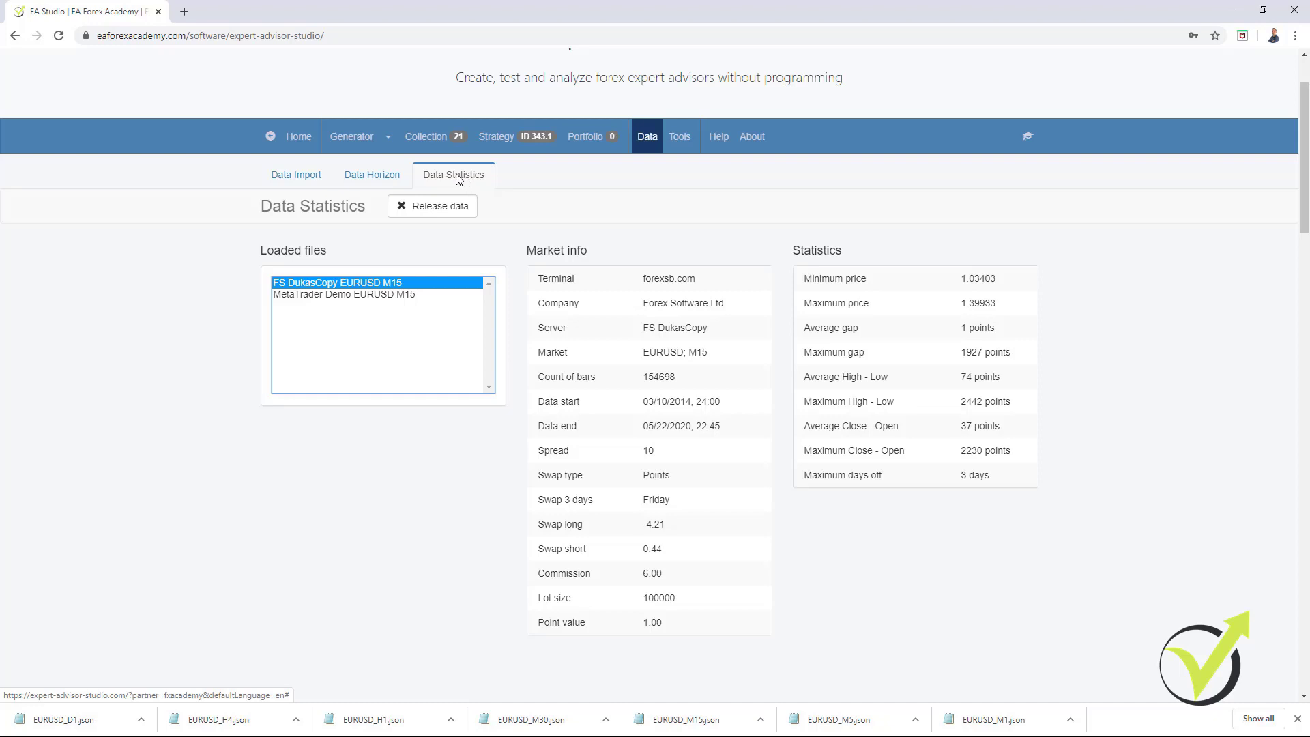
{"action": "left_click", "coordinate": [295, 174]}
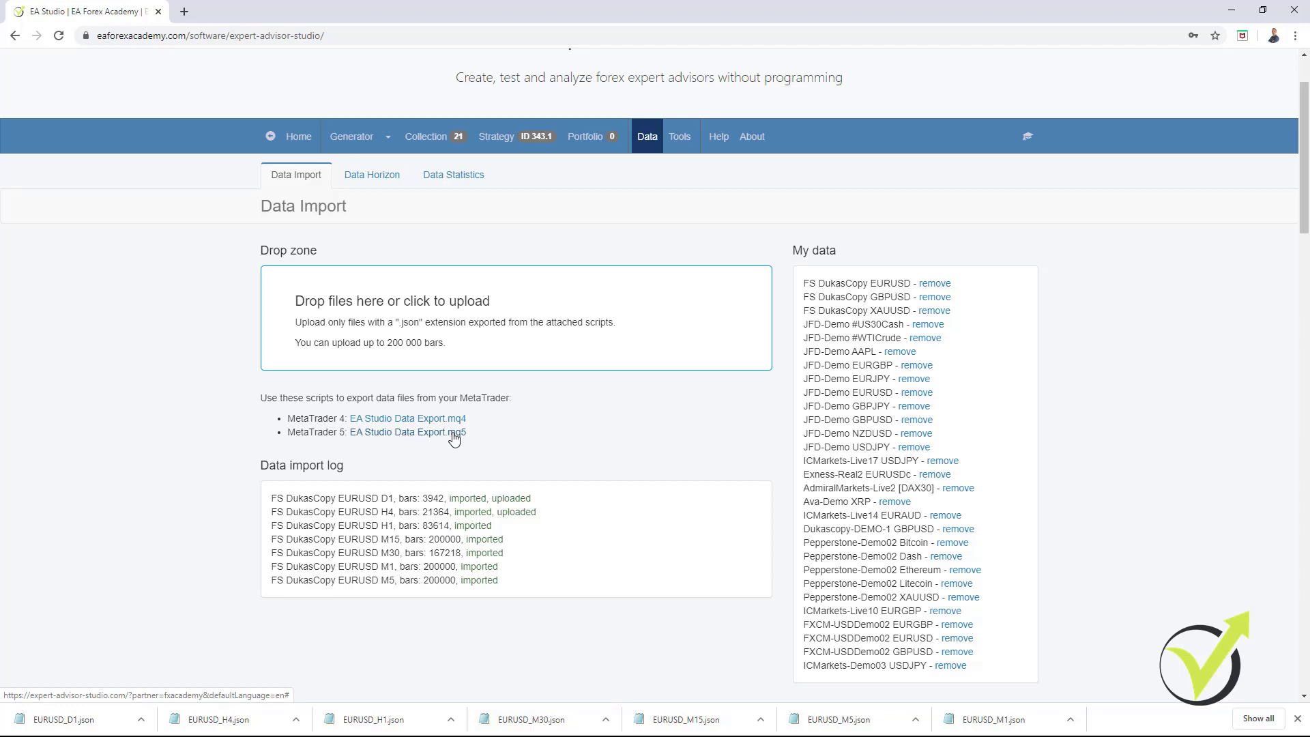
{"action": "scroll", "coordinate": [614, 307], "scroll_direction": "up", "scroll_amount": 3}
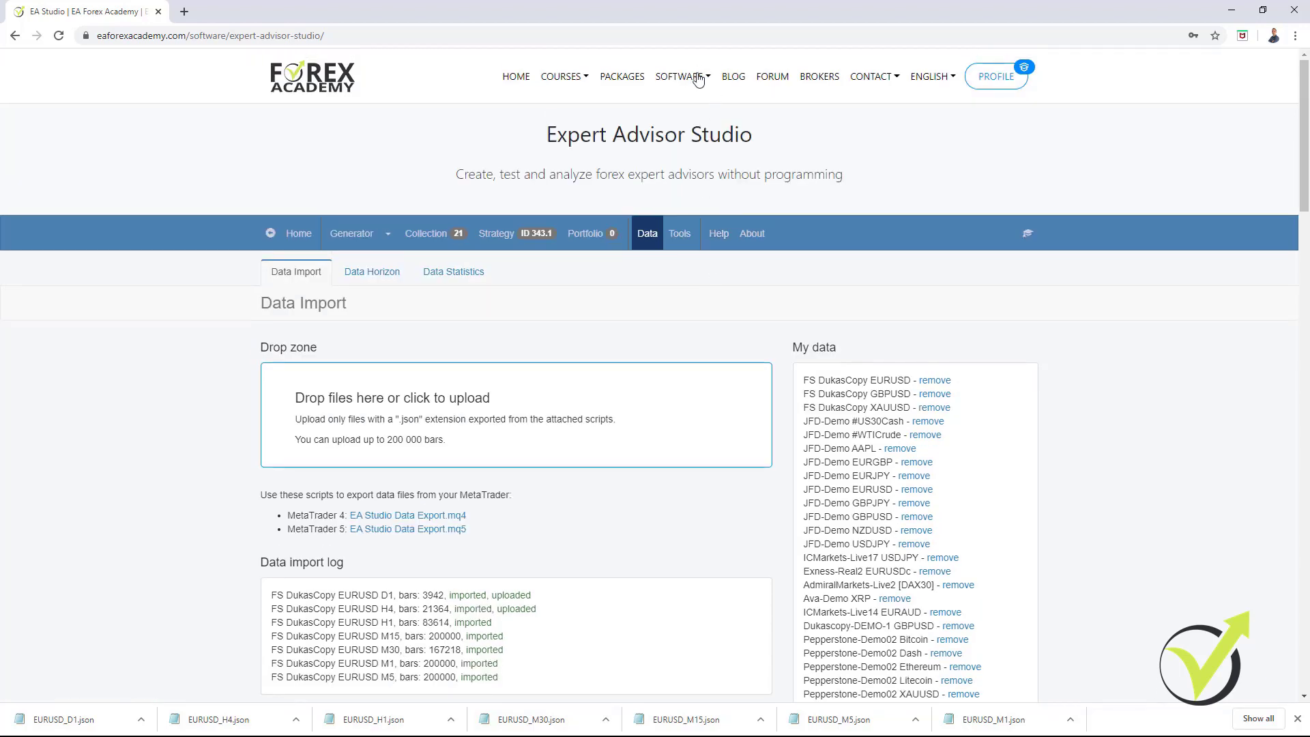
View the Data Horizon, then the Tools symbol settings showing the MetaTrader-Demo EURUSD values
{"action": "left_click", "coordinate": [682, 76]}
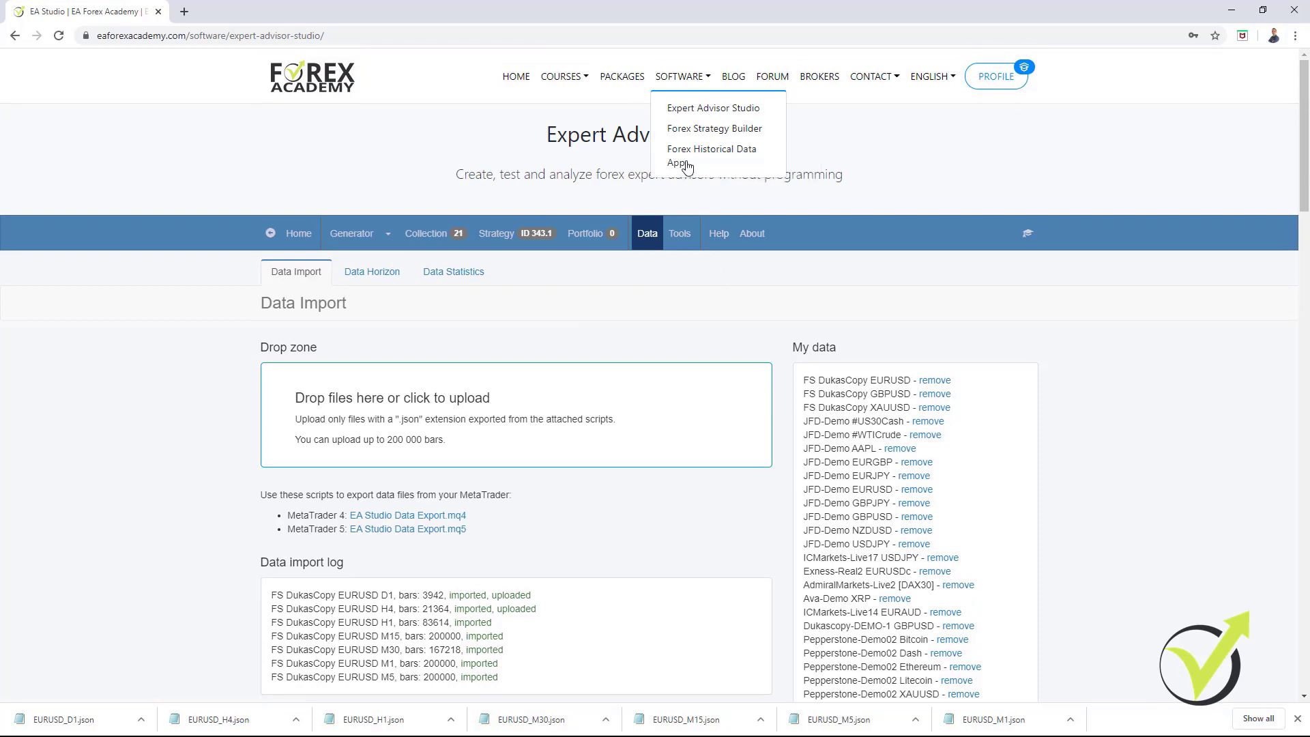
{"action": "left_click", "coordinate": [383, 272]}
{"action": "left_click", "coordinate": [648, 233]}
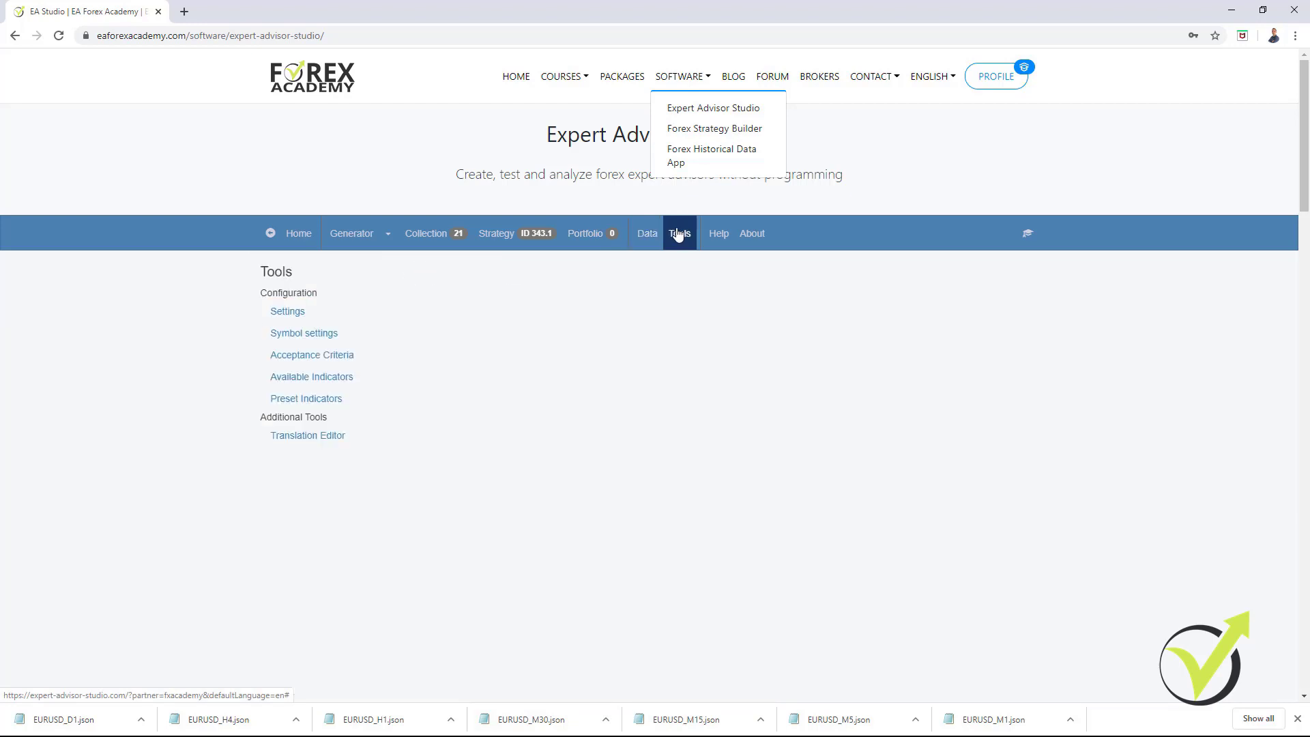
{"action": "scroll", "coordinate": [369, 321], "scroll_direction": "down", "scroll_amount": 2}
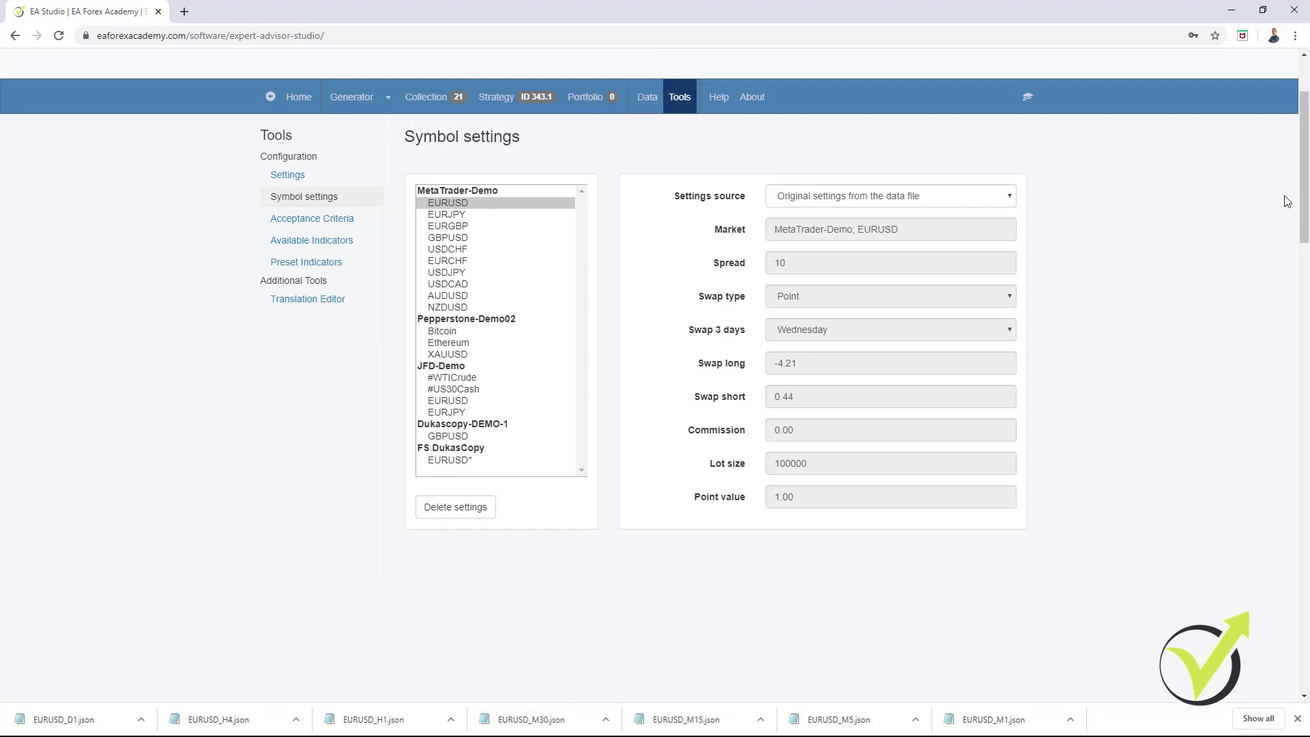
{"action": "left_click_drag", "start_coordinate": [1304, 195], "coordinate": [1304, 104]}
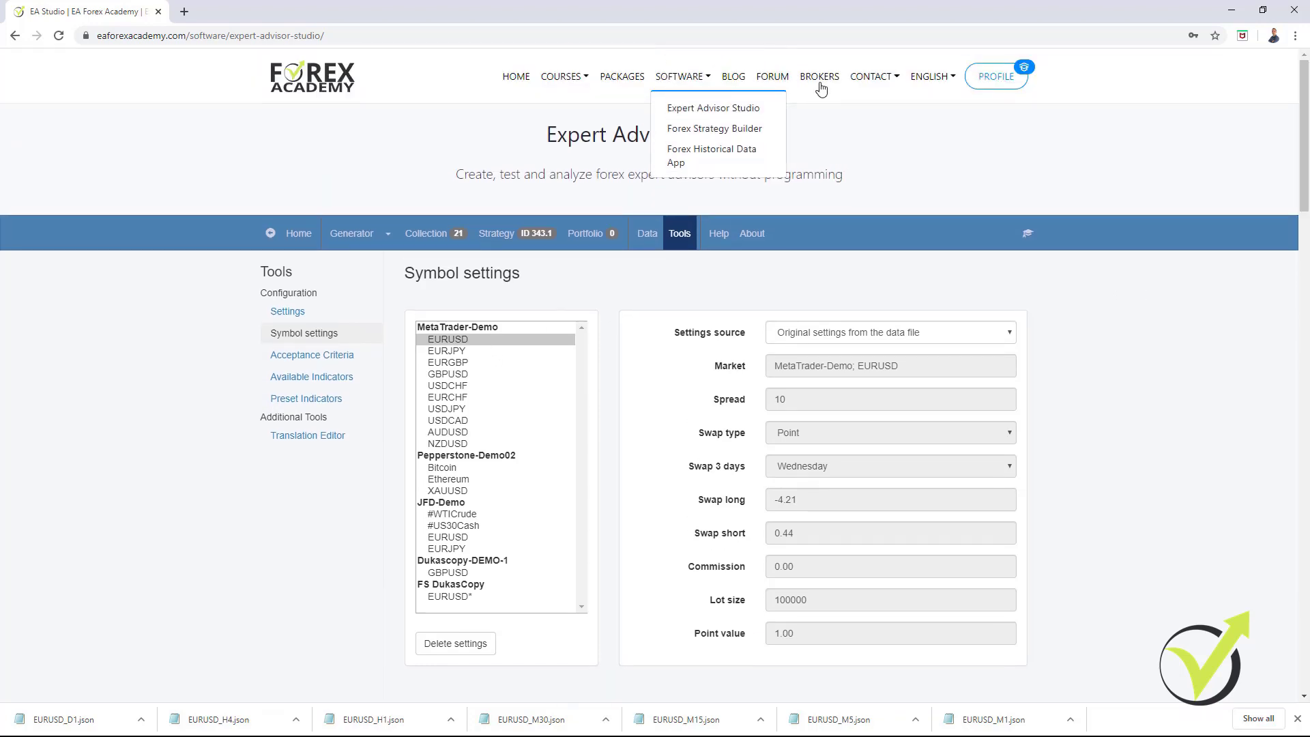
Go to the trusted brokers page comparing DukaScopy Europe, FXChoice and JFD Bank
{"action": "left_click", "coordinate": [820, 77]}
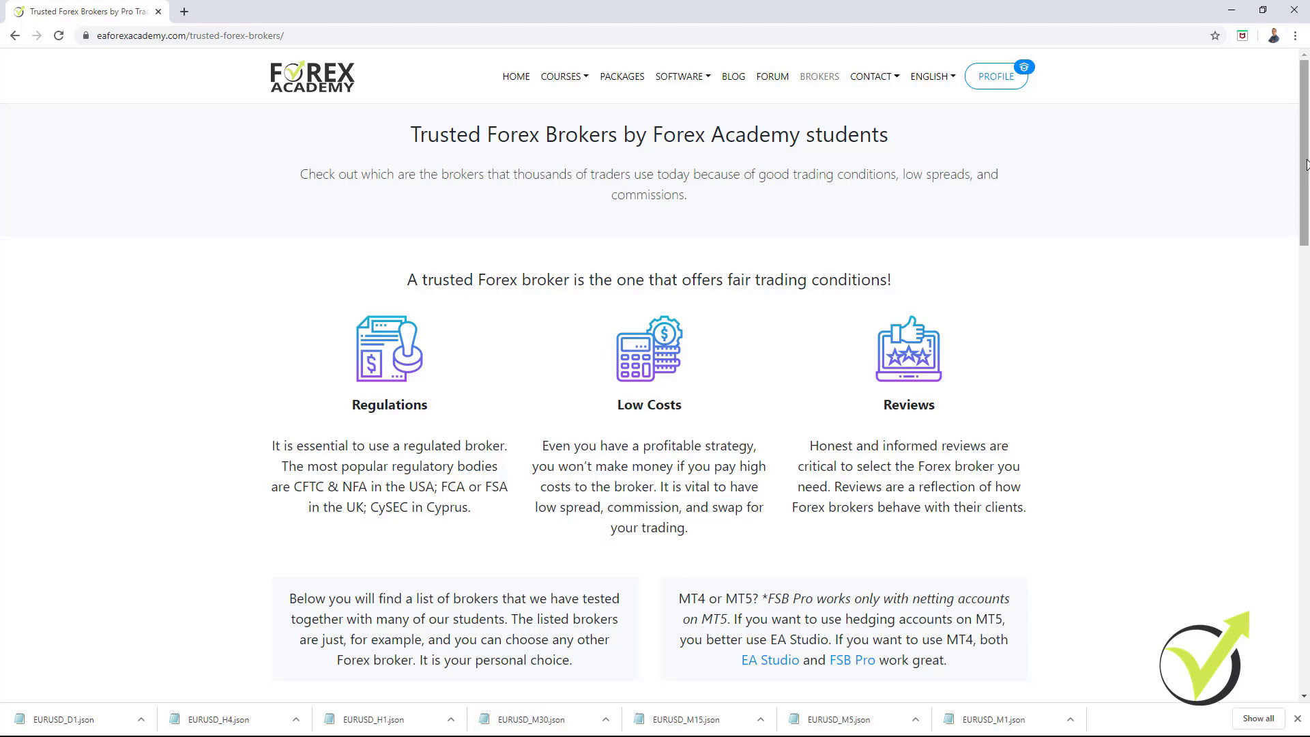
{"action": "left_click_drag", "start_coordinate": [1305, 164], "coordinate": [1303, 348]}
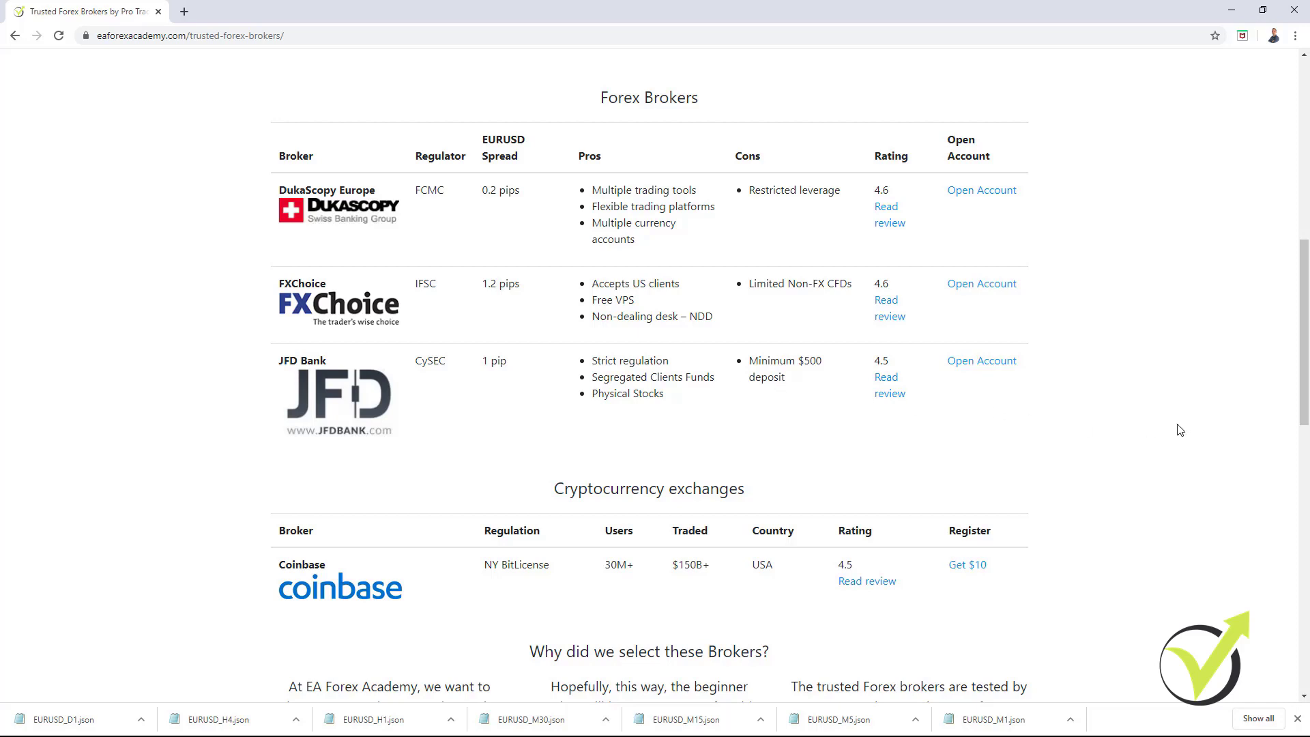
{"action": "left_click_drag", "start_coordinate": [1304, 398], "coordinate": [1305, 359]}
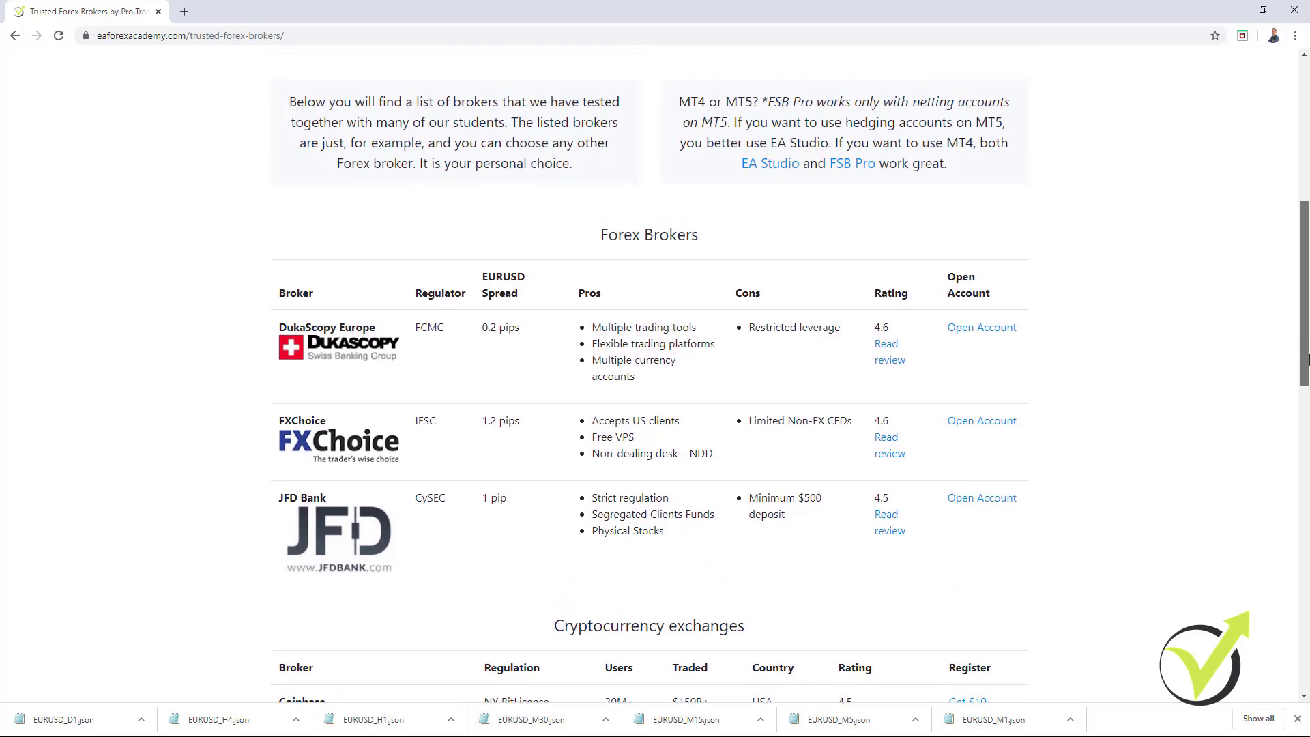
{"action": "left_click_drag", "start_coordinate": [1305, 297], "coordinate": [1304, 154]}
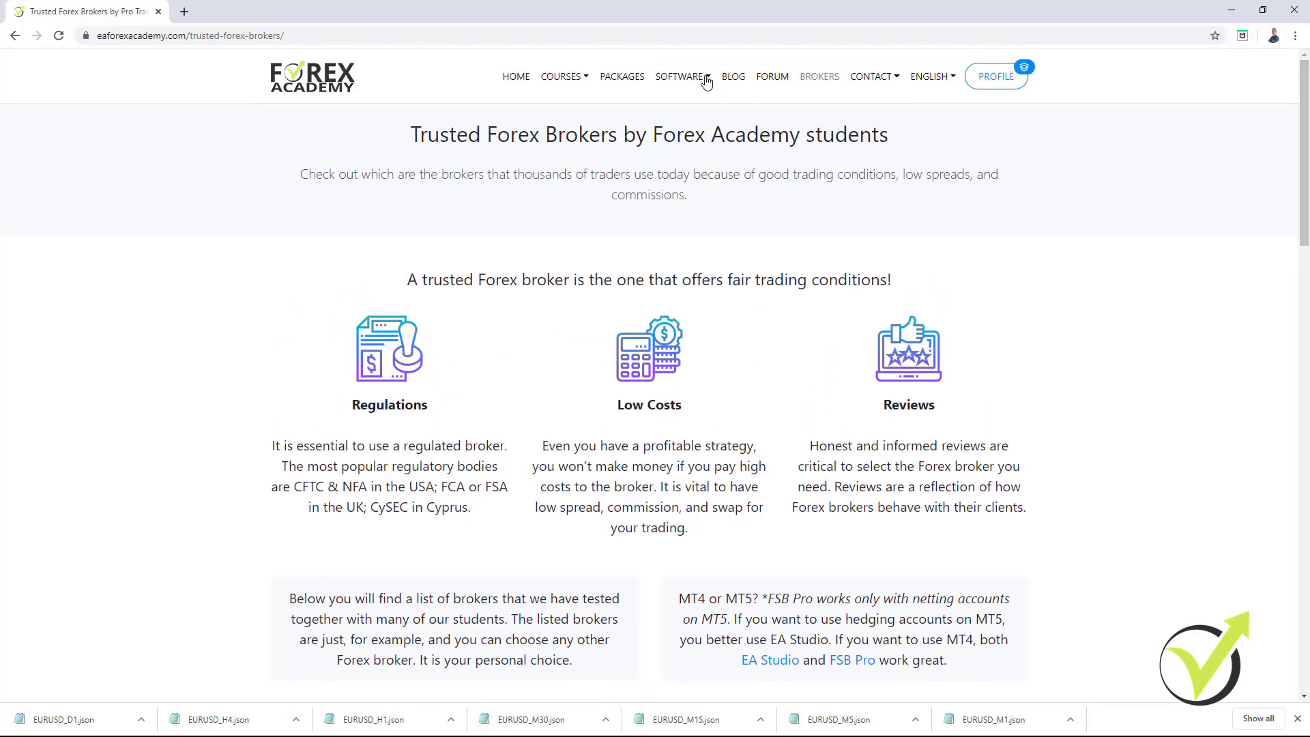
Open the Forex Historical Data App from the site's software list, showing the EURUSD JSON acquisition table
{"action": "left_click", "coordinate": [682, 76]}
{"action": "left_click", "coordinate": [691, 154]}
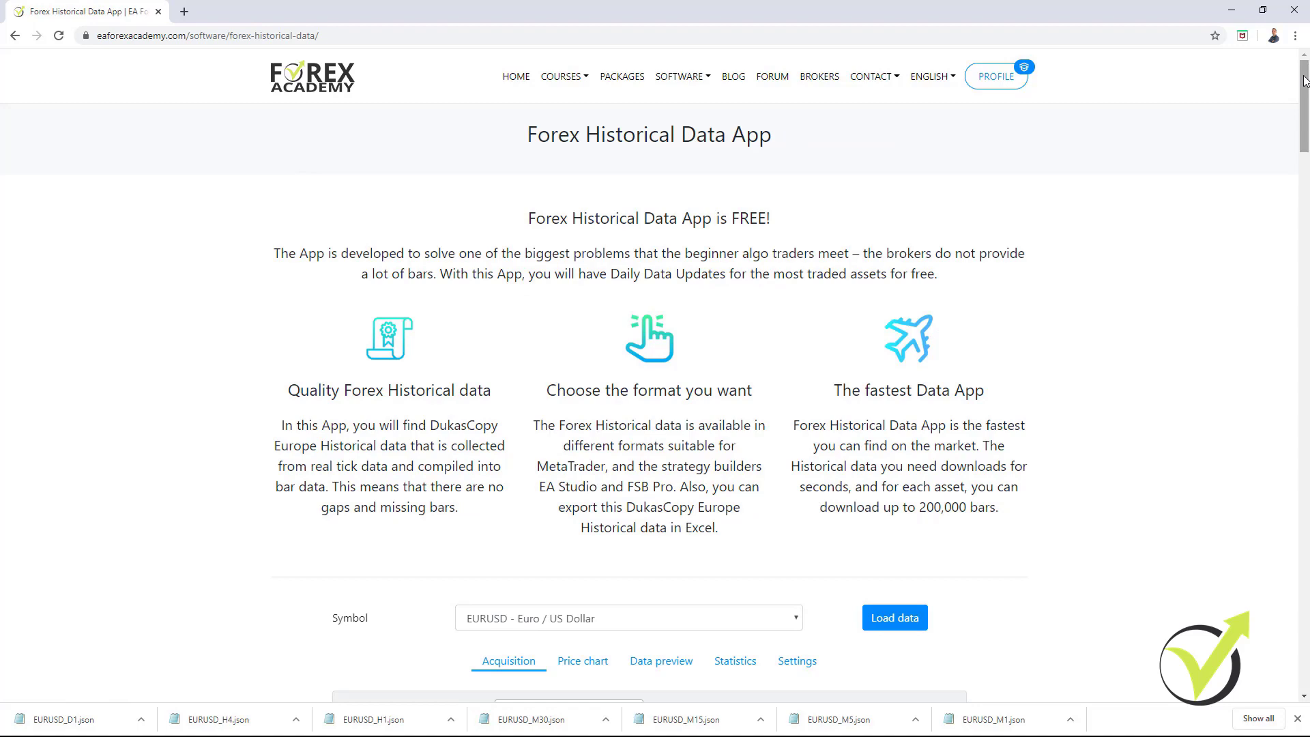
{"action": "left_click_drag", "start_coordinate": [1304, 80], "coordinate": [1304, 164]}
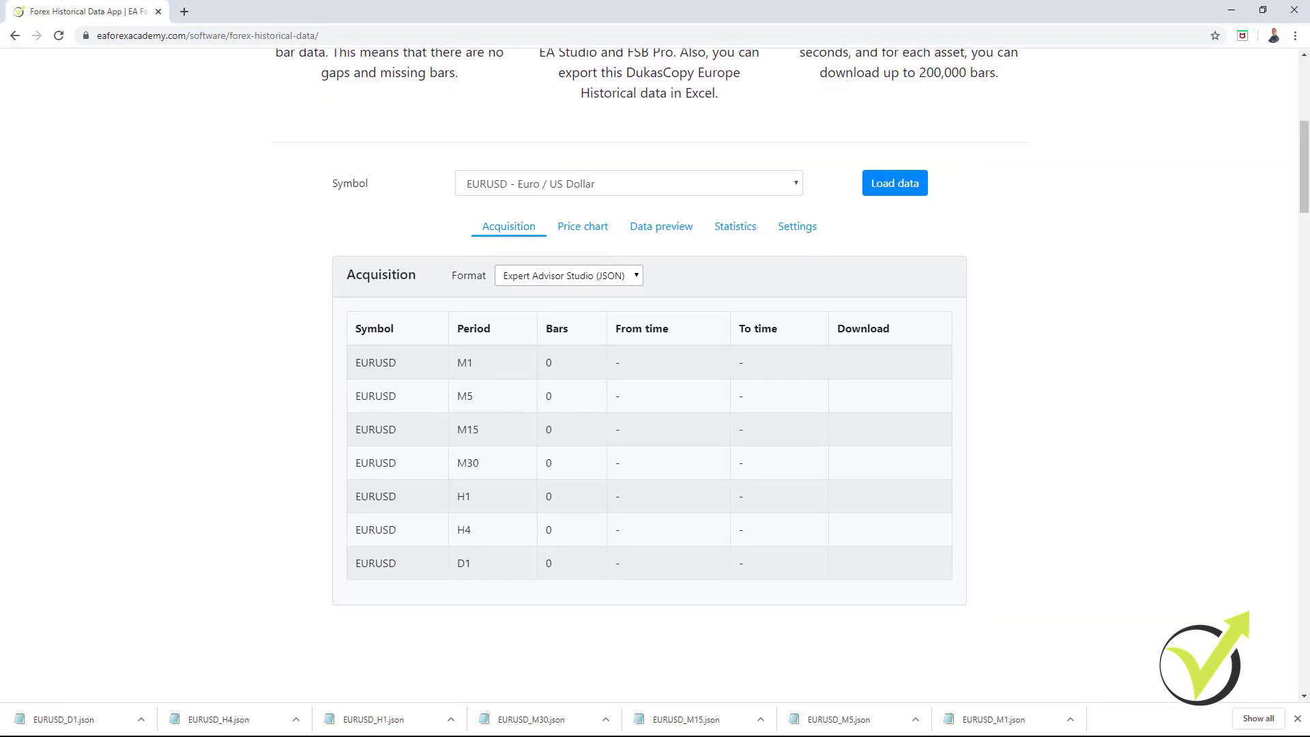